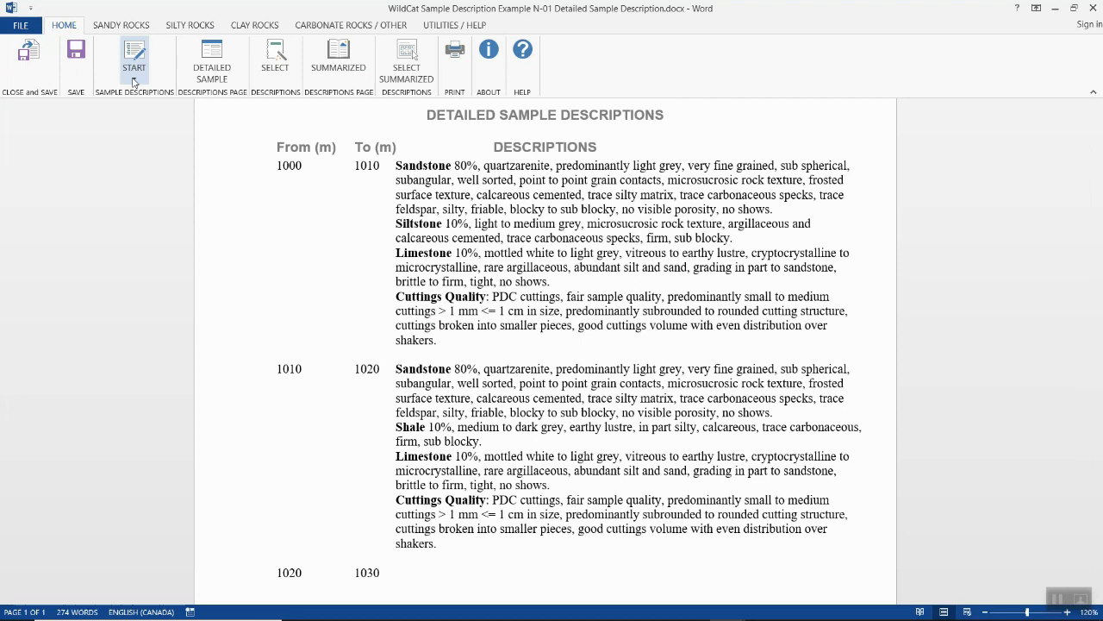
Start the 1020–1030 m interval with a sandy rock entry of Sandstone 70%, repeating the last sandstone description
{"action": "left_click", "coordinate": [134, 79]}
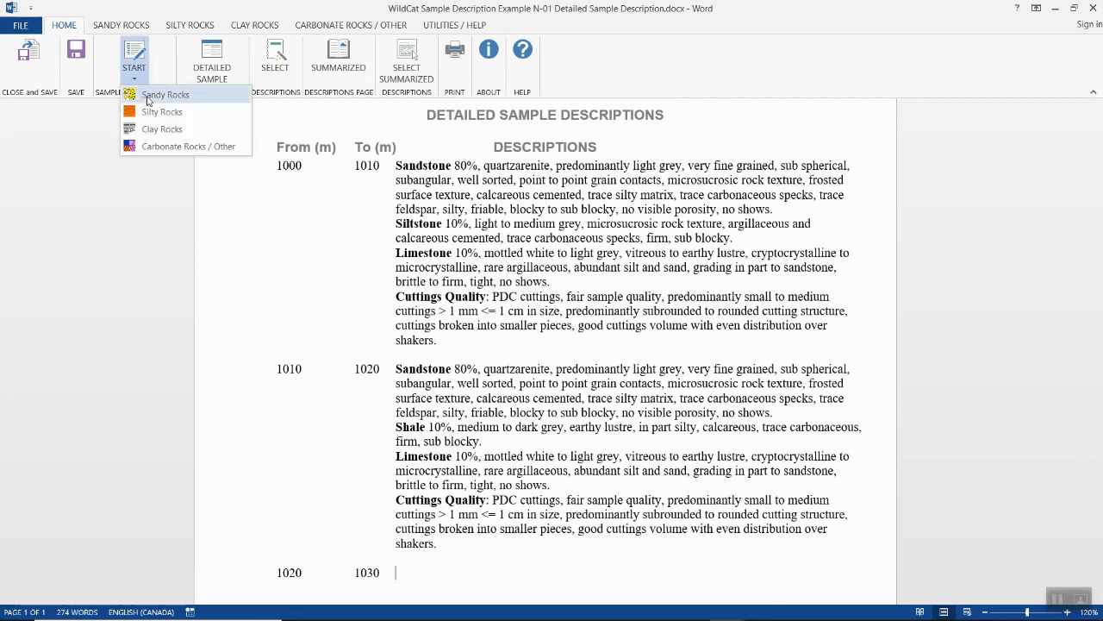
{"action": "left_click", "coordinate": [147, 96]}
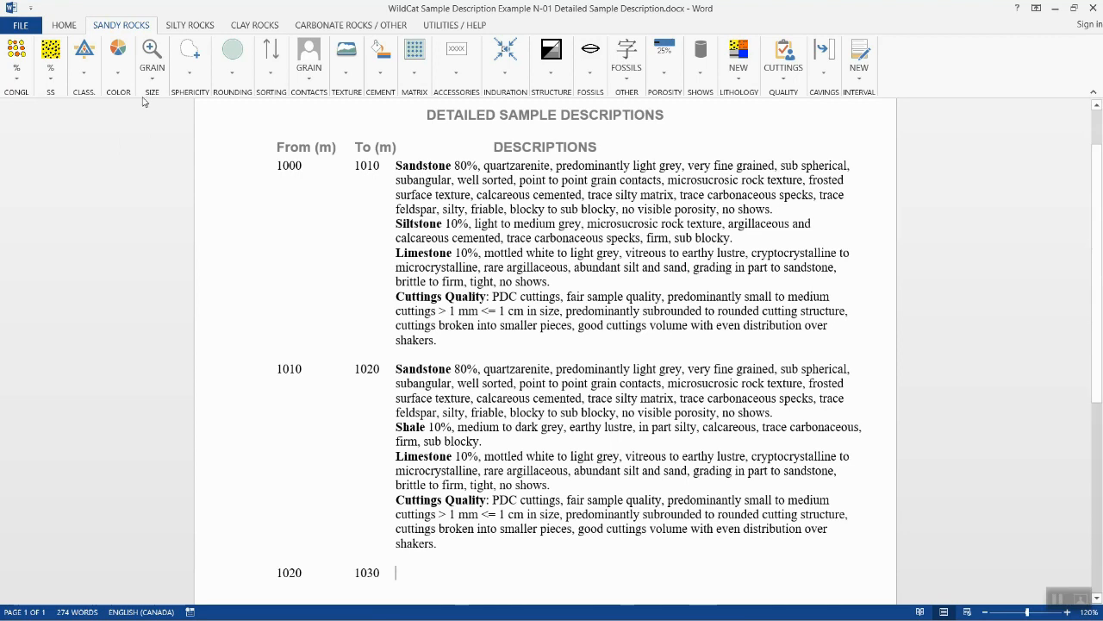
{"action": "left_click", "coordinate": [51, 82]}
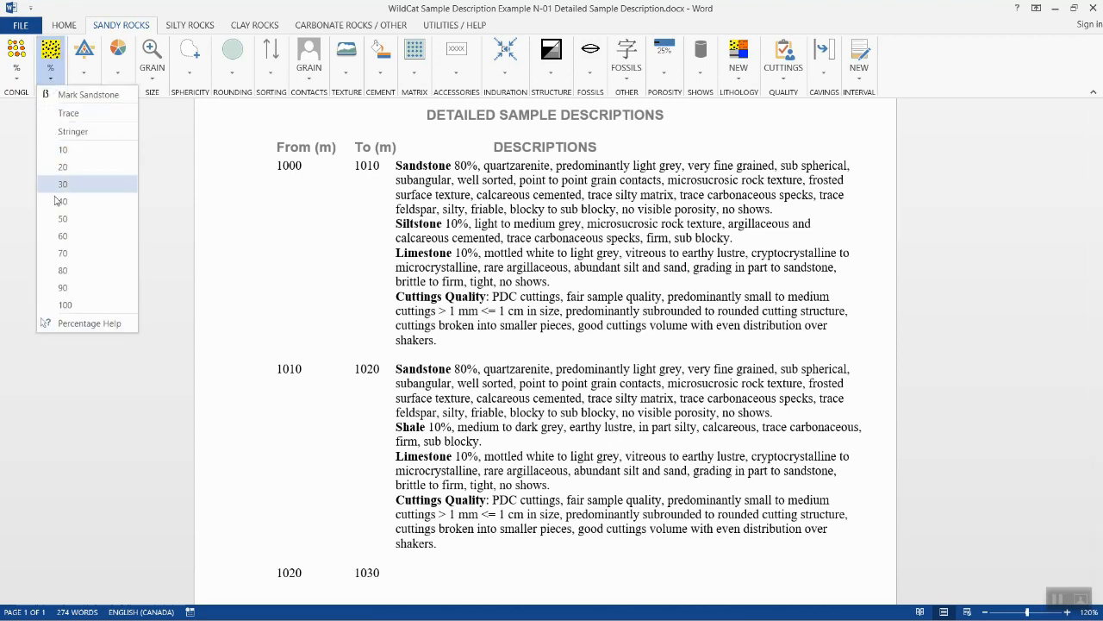
{"action": "left_click", "coordinate": [64, 256]}
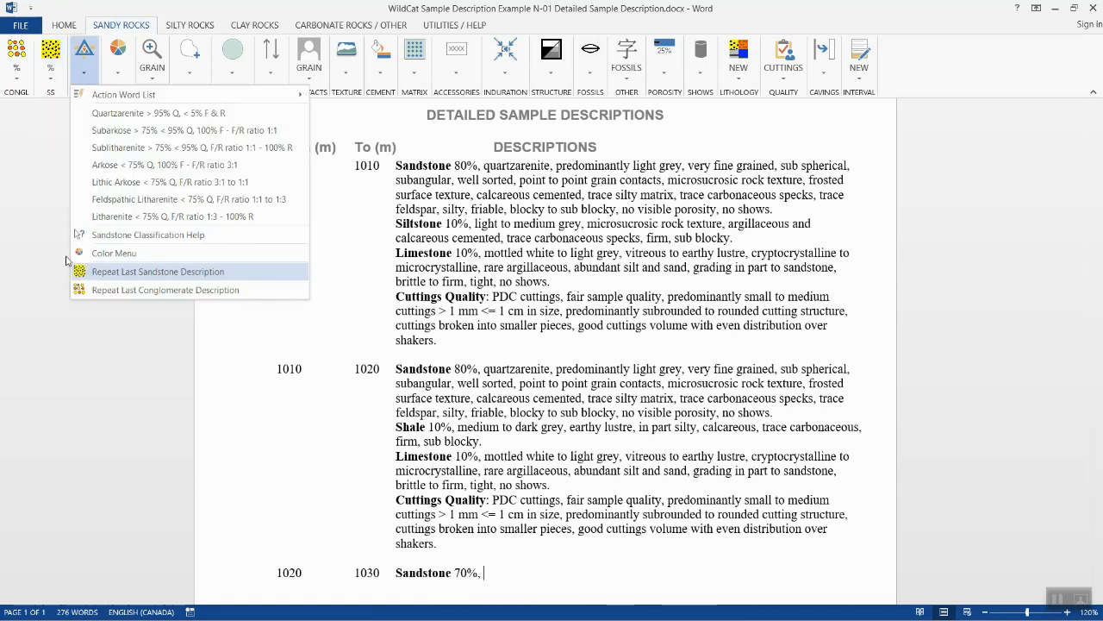
{"action": "left_click", "coordinate": [112, 272]}
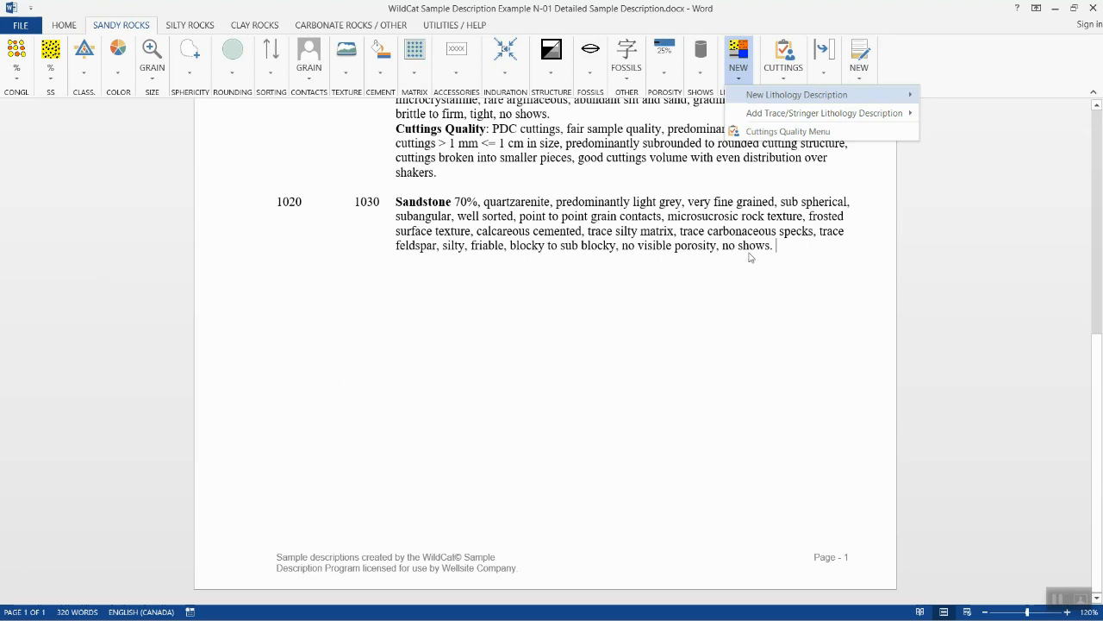
Amend the grain size in the 1020–1030 m sandstone description to "very fine to fine grained"
{"action": "left_click", "coordinate": [738, 204]}
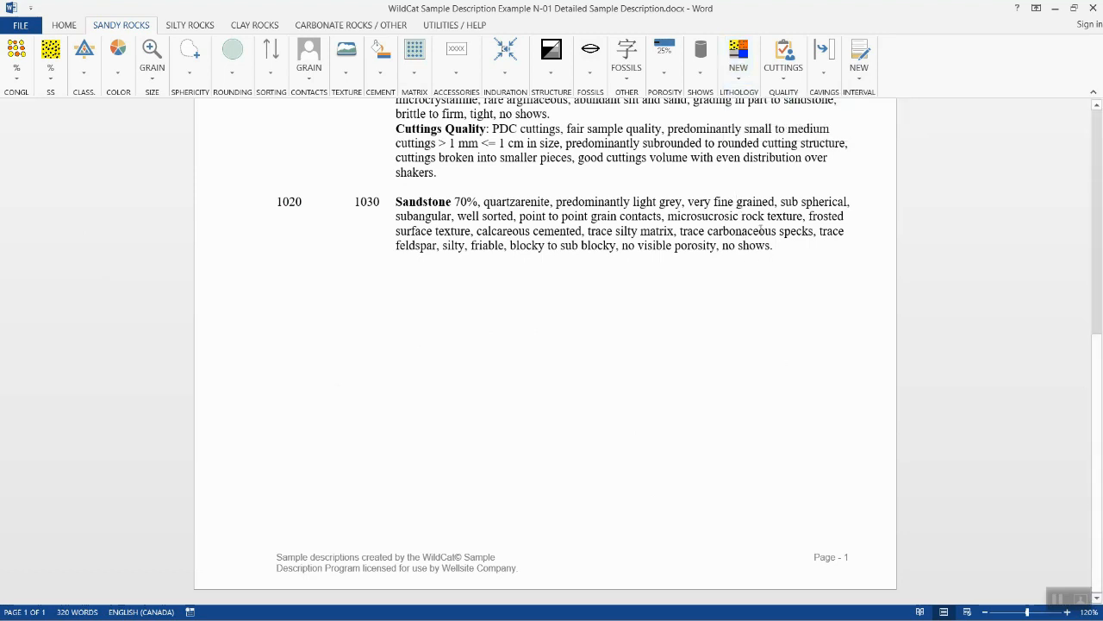
{"action": "type", "text": "to fin"}
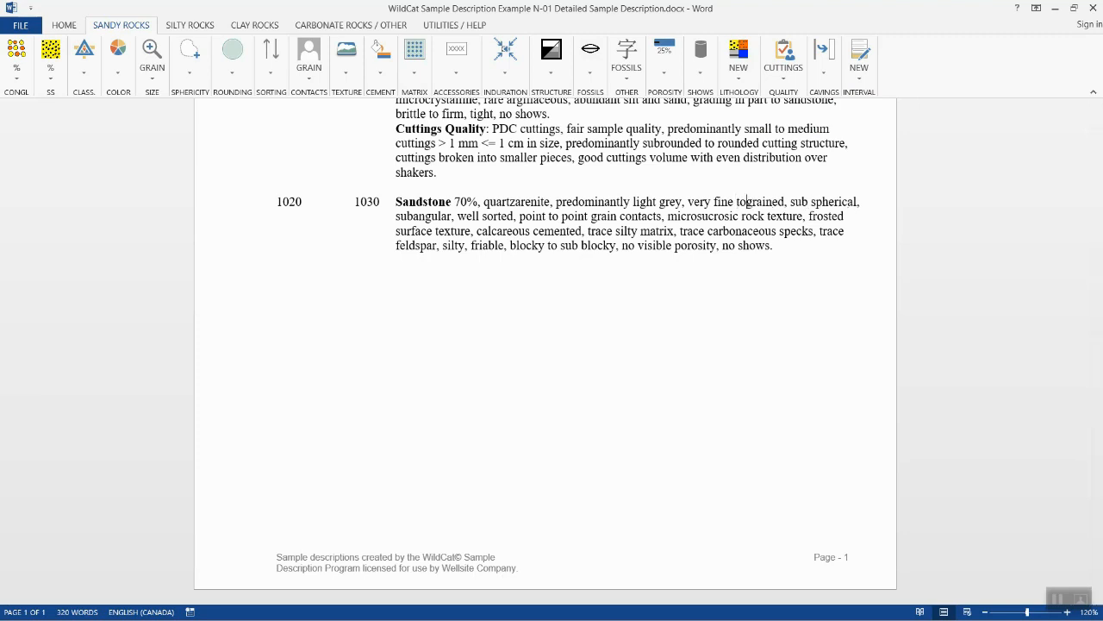
{"action": "type", "text": "e"}
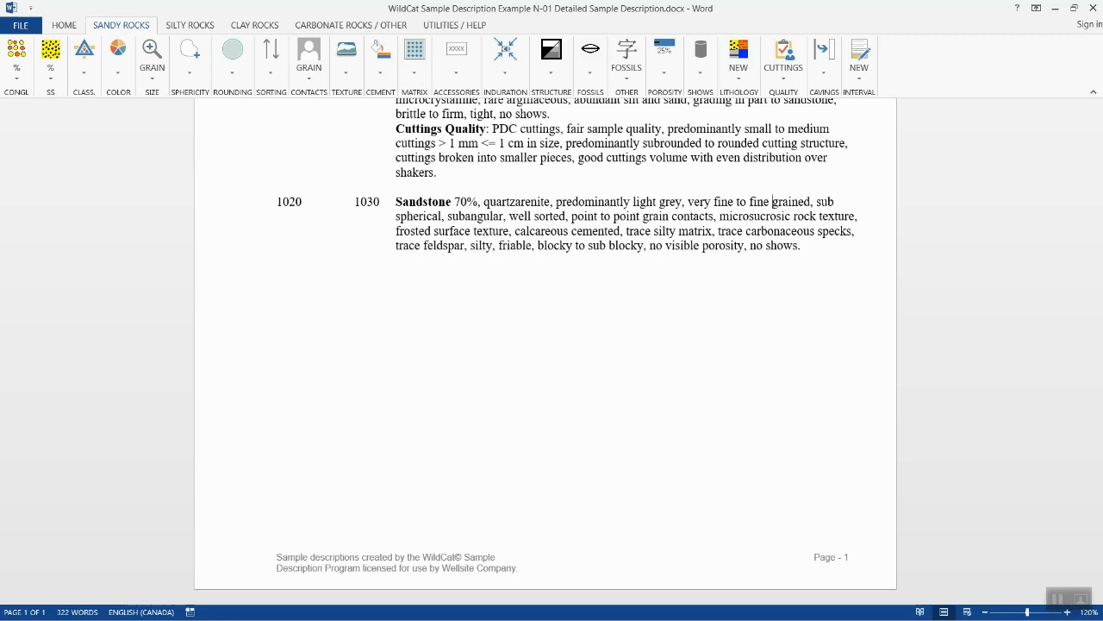
Add a new silty rock lithology below the 1020–1030 m sandstone, with Siltstone at 20%
{"action": "left_click", "coordinate": [739, 83]}
{"action": "mouse_move", "coordinate": [772, 100]}
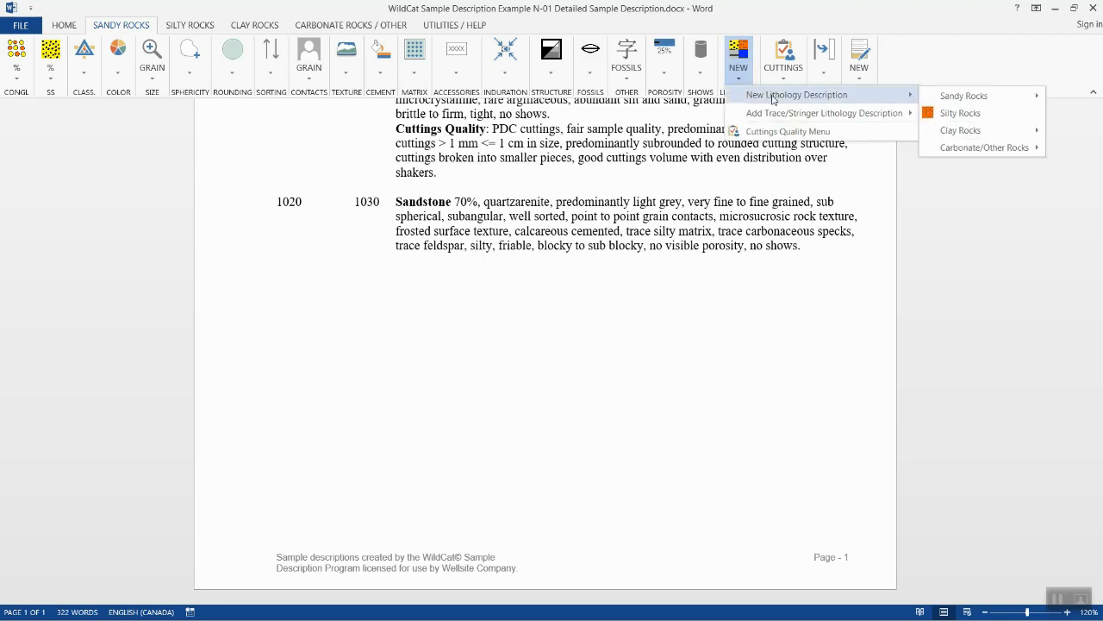
{"action": "left_click", "coordinate": [951, 118]}
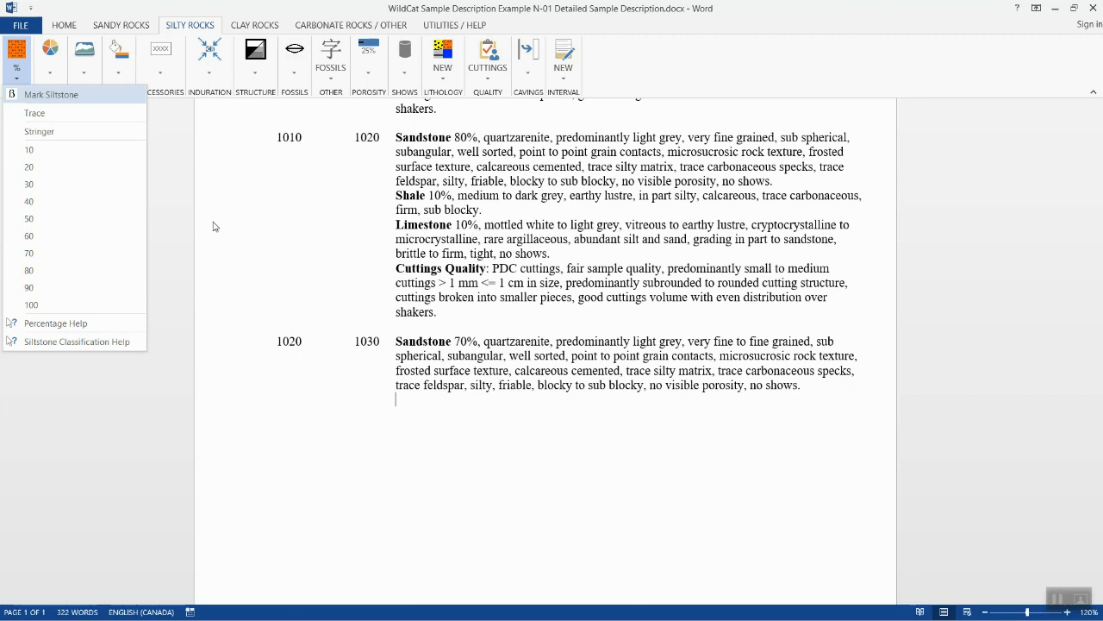
{"action": "left_click", "coordinate": [30, 169]}
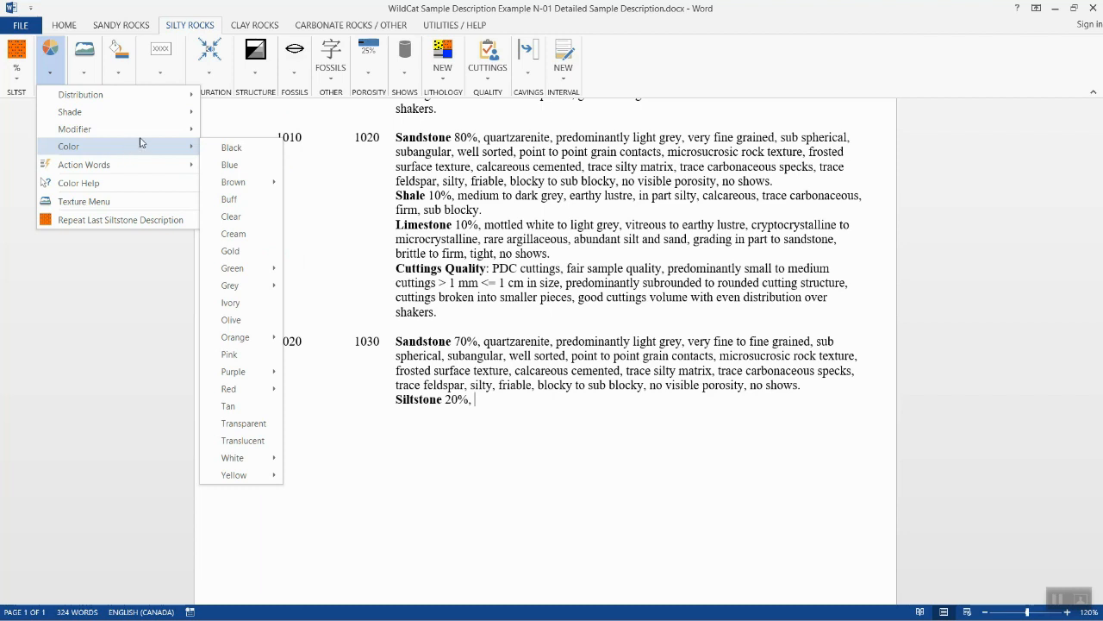
Give the siltstone the shade Light to Medium and the colour Grey
{"action": "mouse_move", "coordinate": [148, 138]}
{"action": "mouse_move", "coordinate": [153, 113]}
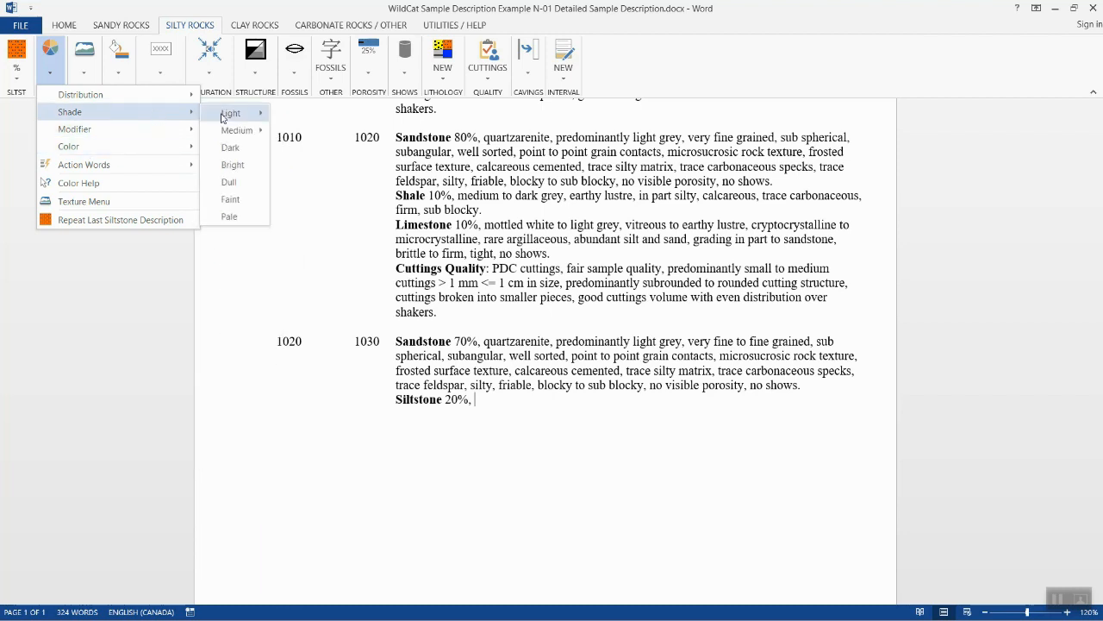
{"action": "mouse_move", "coordinate": [246, 119]}
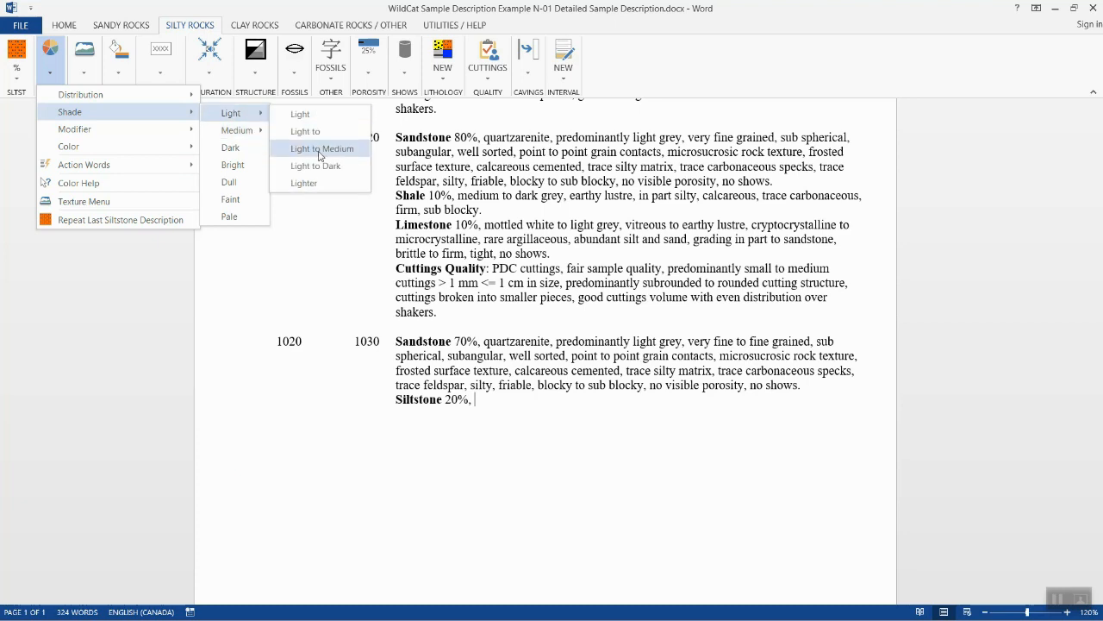
{"action": "left_click", "coordinate": [319, 152]}
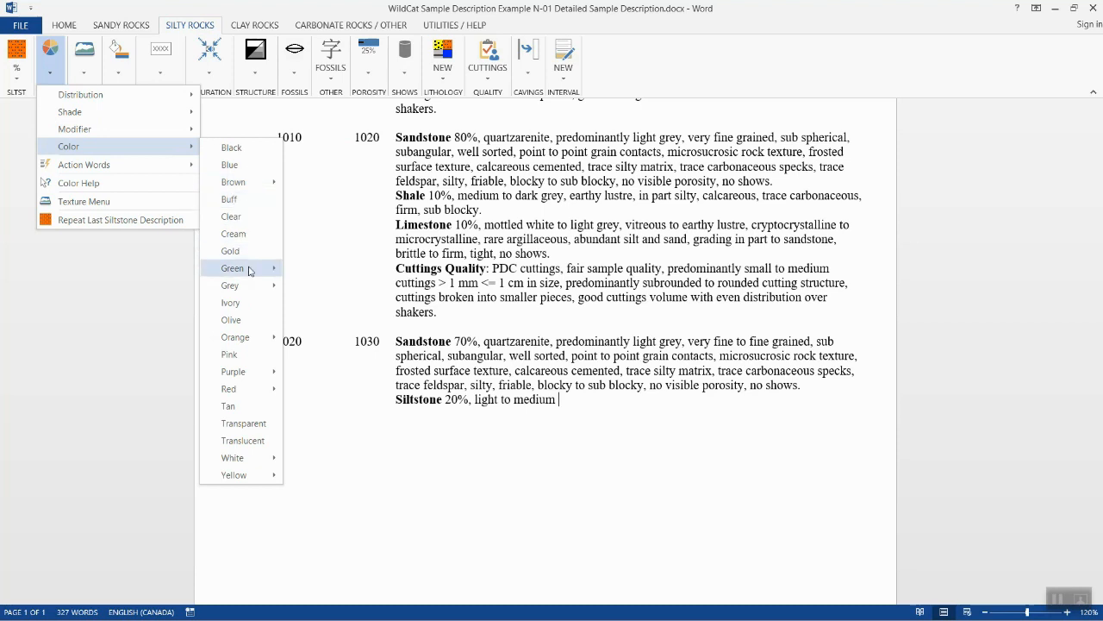
{"action": "mouse_move", "coordinate": [240, 287]}
{"action": "left_click", "coordinate": [312, 287]}
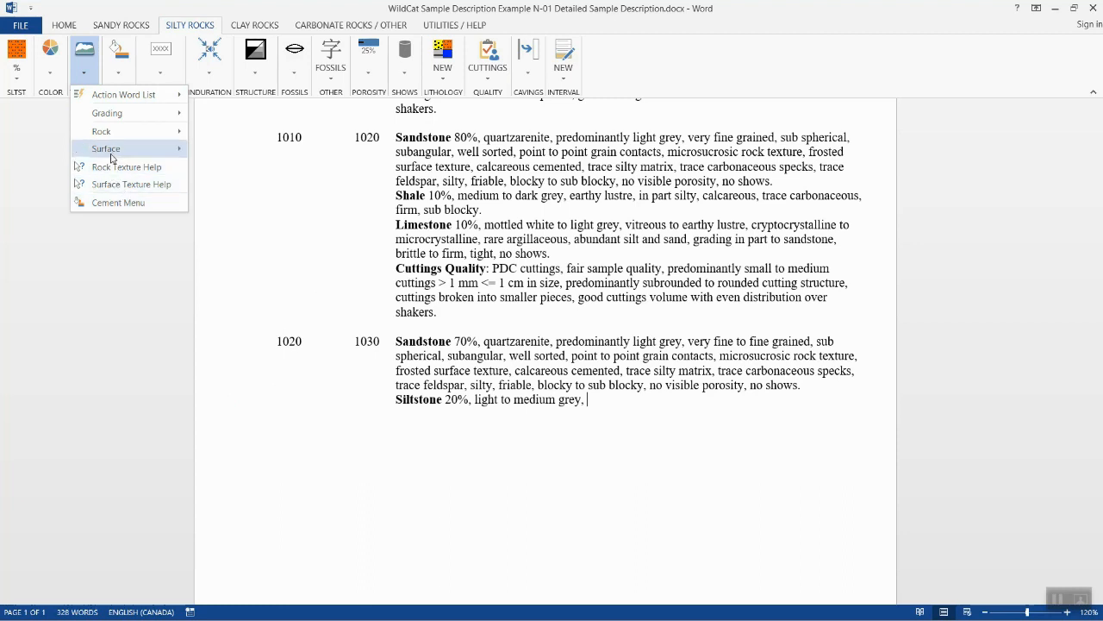
Add microsucrosic and salt and pepper rock textures plus argillaceous cement to the siltstone description
{"action": "mouse_move", "coordinate": [103, 134]}
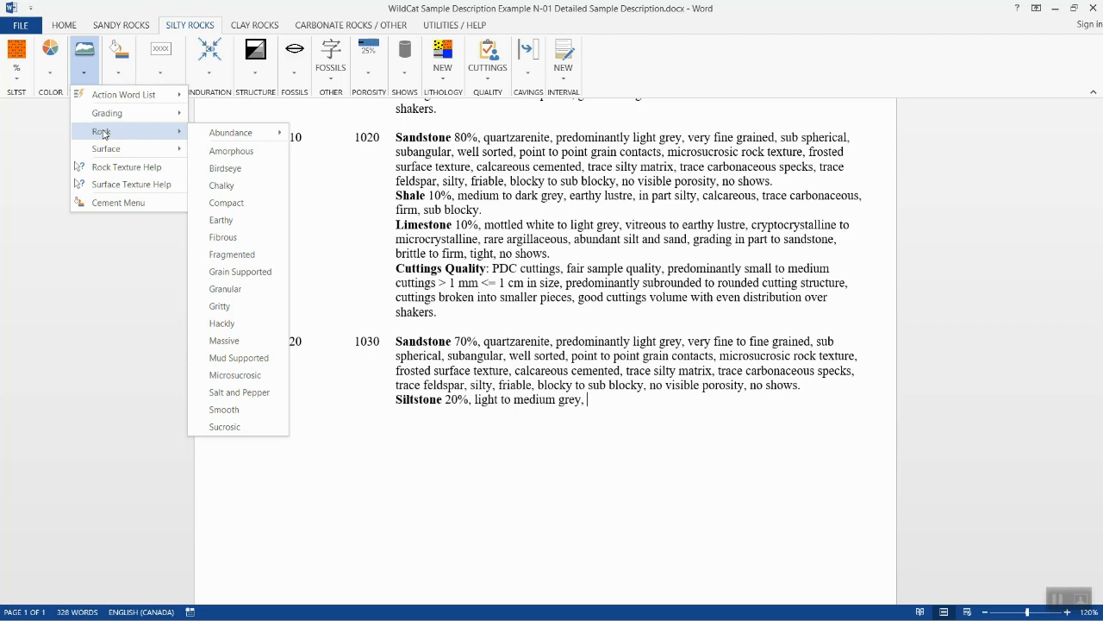
{"action": "left_click", "coordinate": [229, 376]}
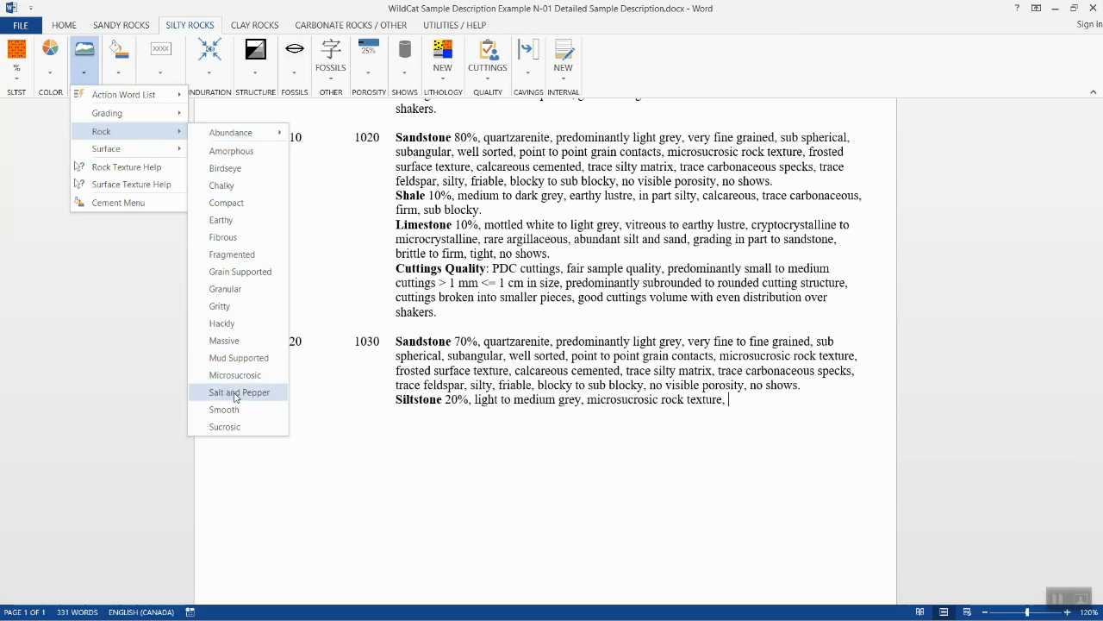
{"action": "left_click", "coordinate": [237, 393]}
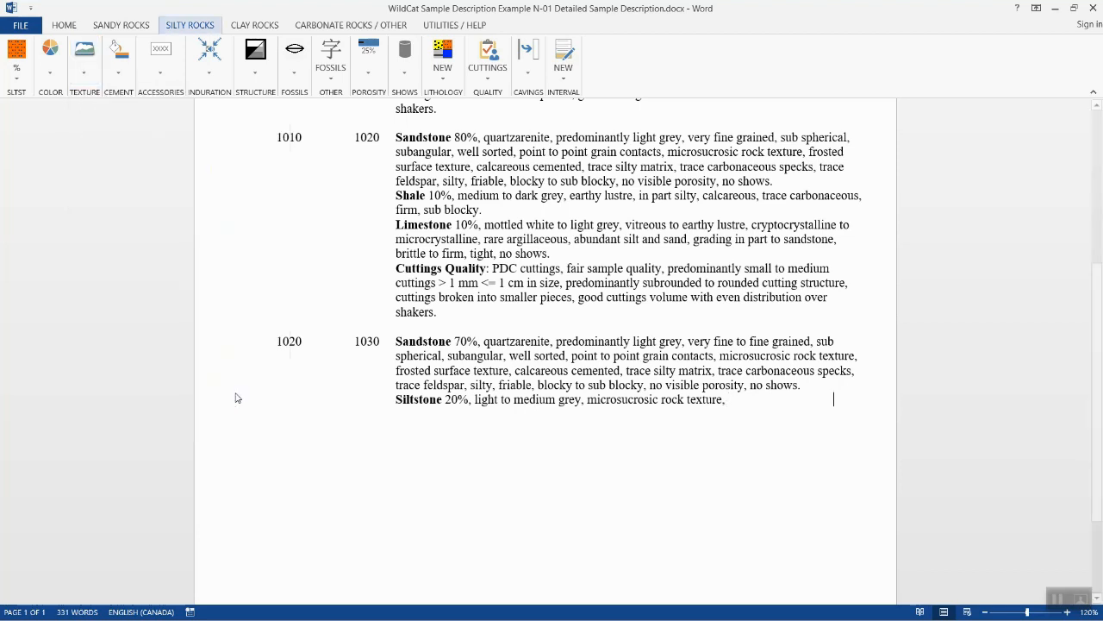
{"action": "left_click", "coordinate": [132, 205]}
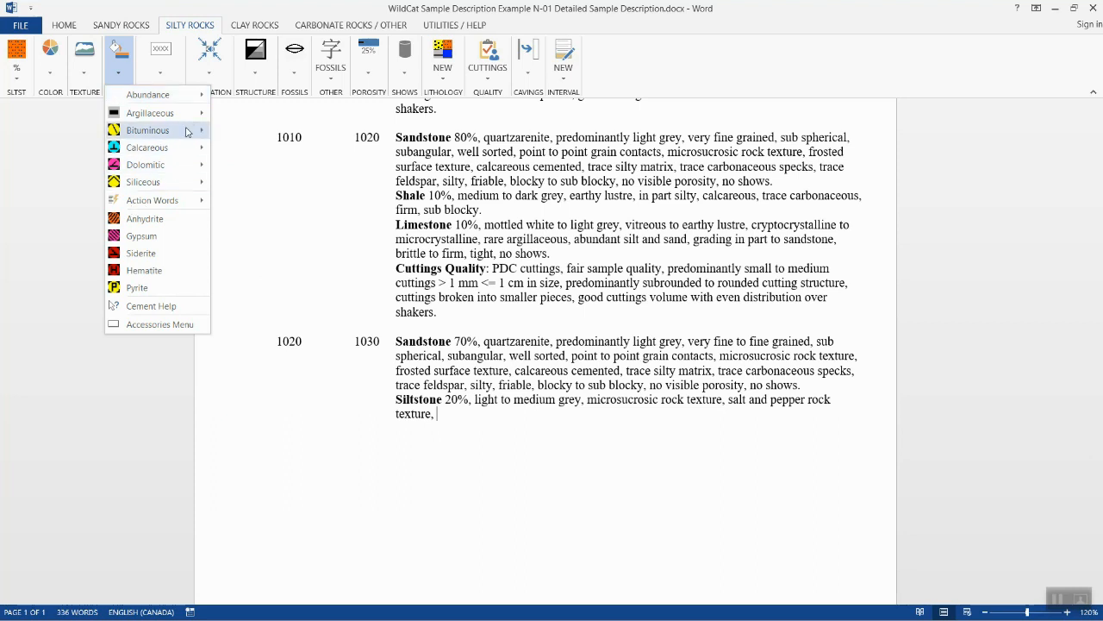
{"action": "mouse_move", "coordinate": [178, 121]}
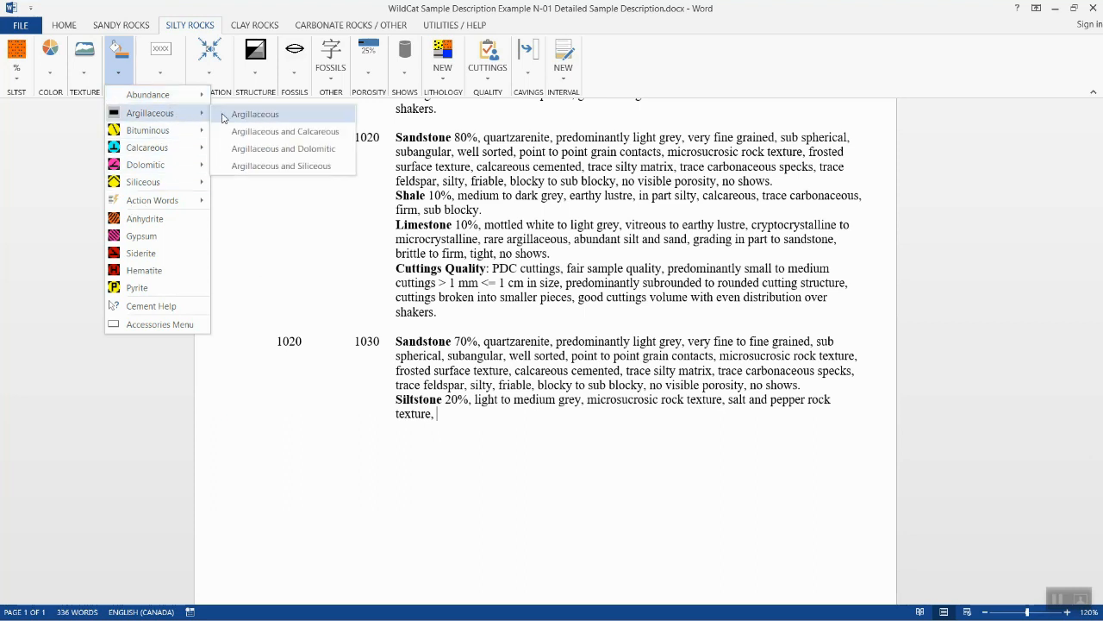
{"action": "left_click", "coordinate": [223, 118]}
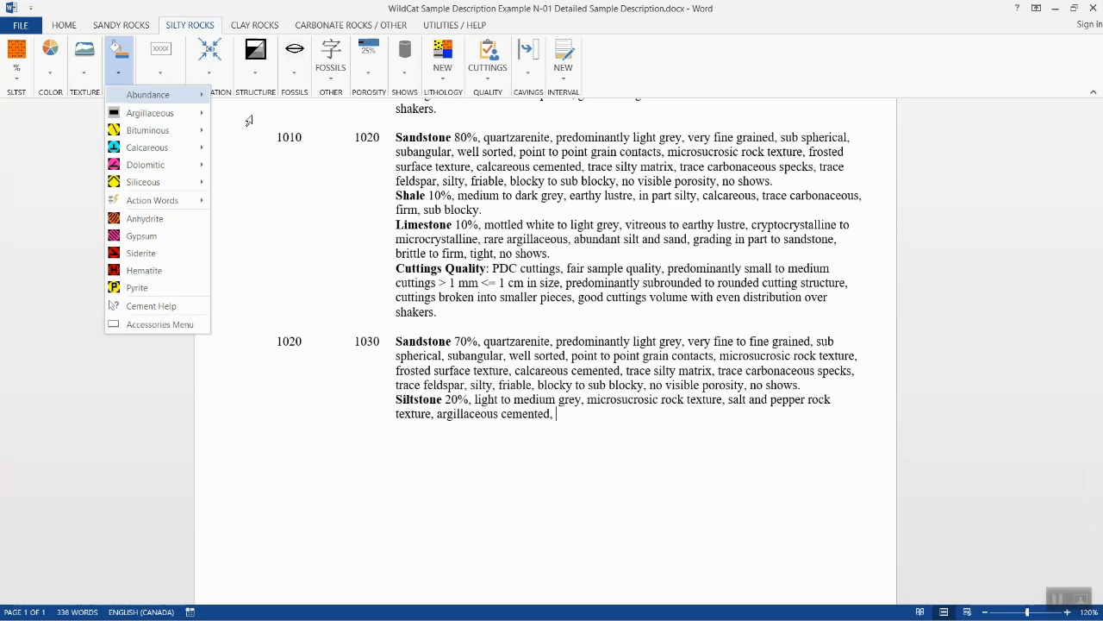
Add the non-carbonate accessory carbonaceous specks to the siltstone description with trace abundance
{"action": "left_click", "coordinate": [157, 325]}
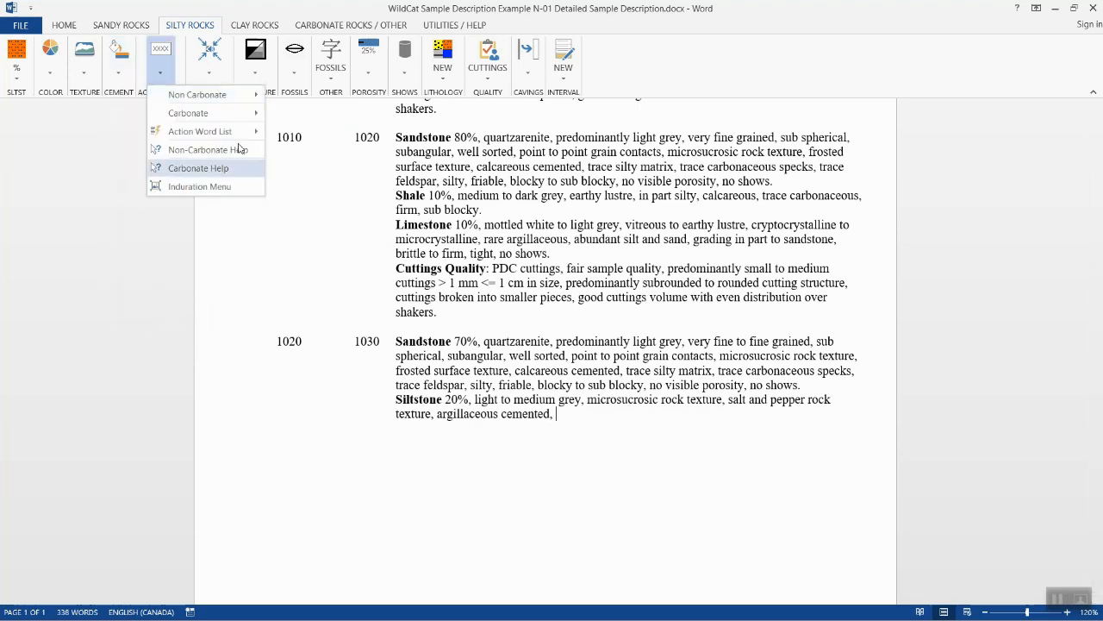
{"action": "mouse_move", "coordinate": [240, 93]}
{"action": "mouse_move", "coordinate": [328, 95]}
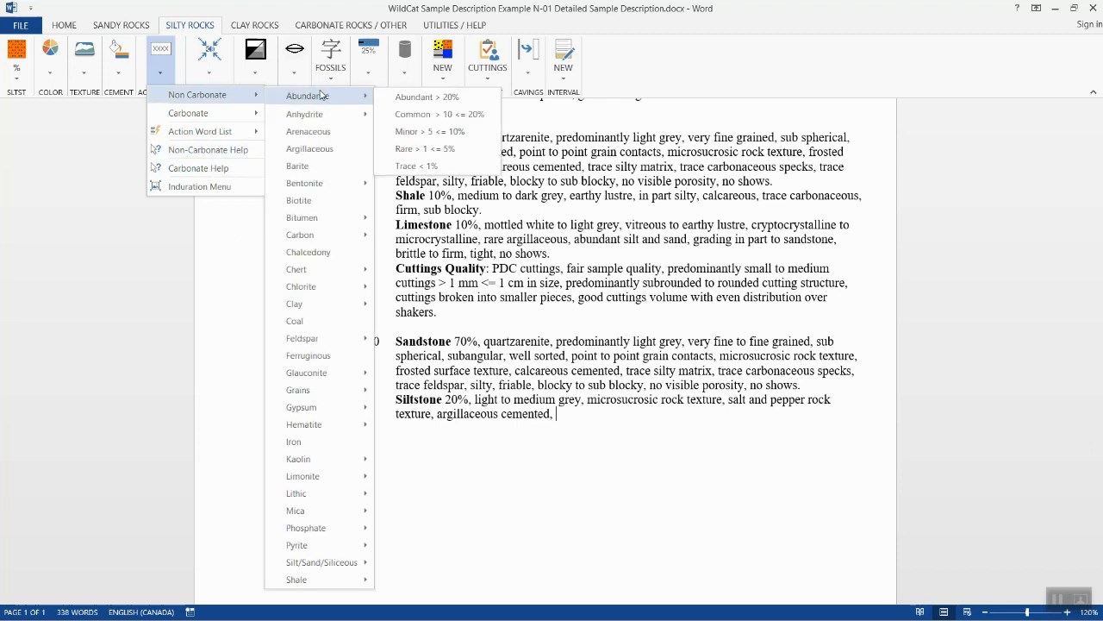
{"action": "left_click", "coordinate": [412, 169]}
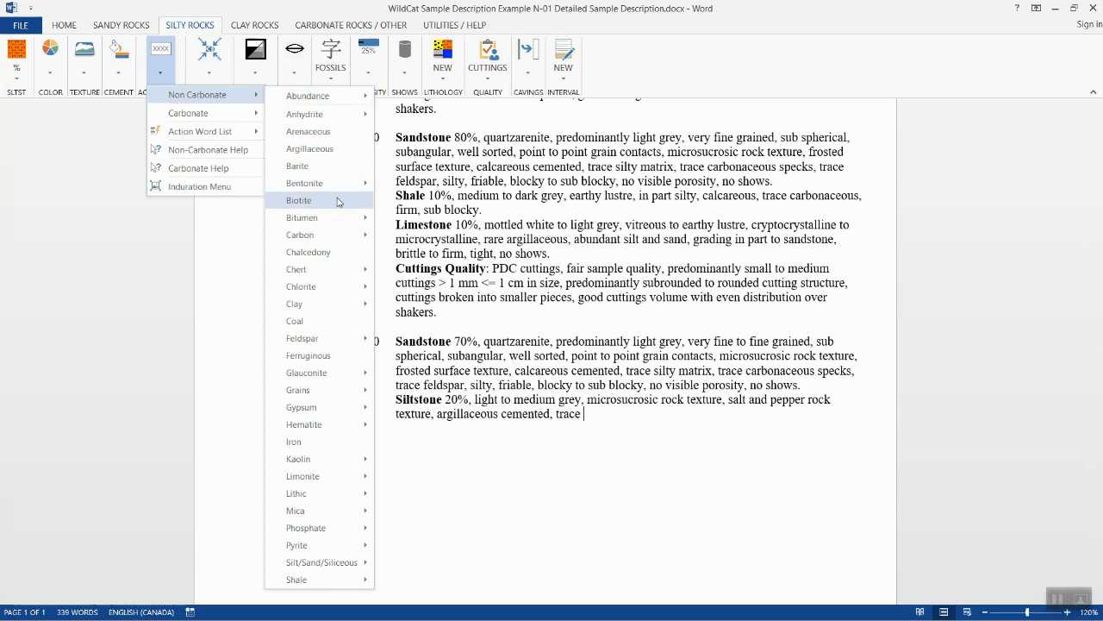
{"action": "mouse_move", "coordinate": [335, 238]}
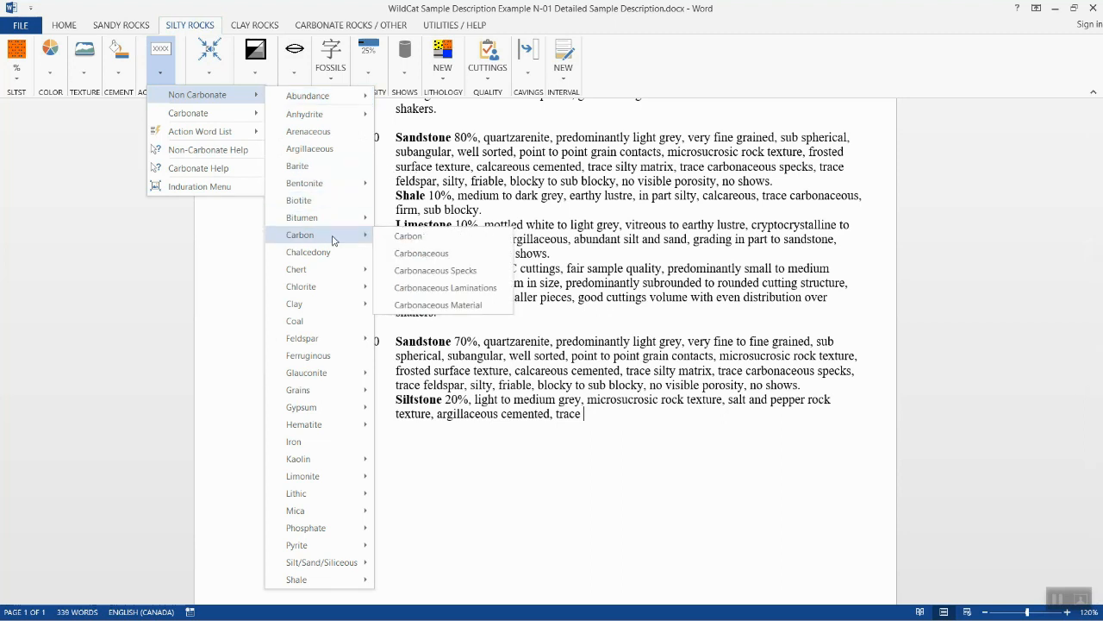
{"action": "left_click", "coordinate": [418, 272]}
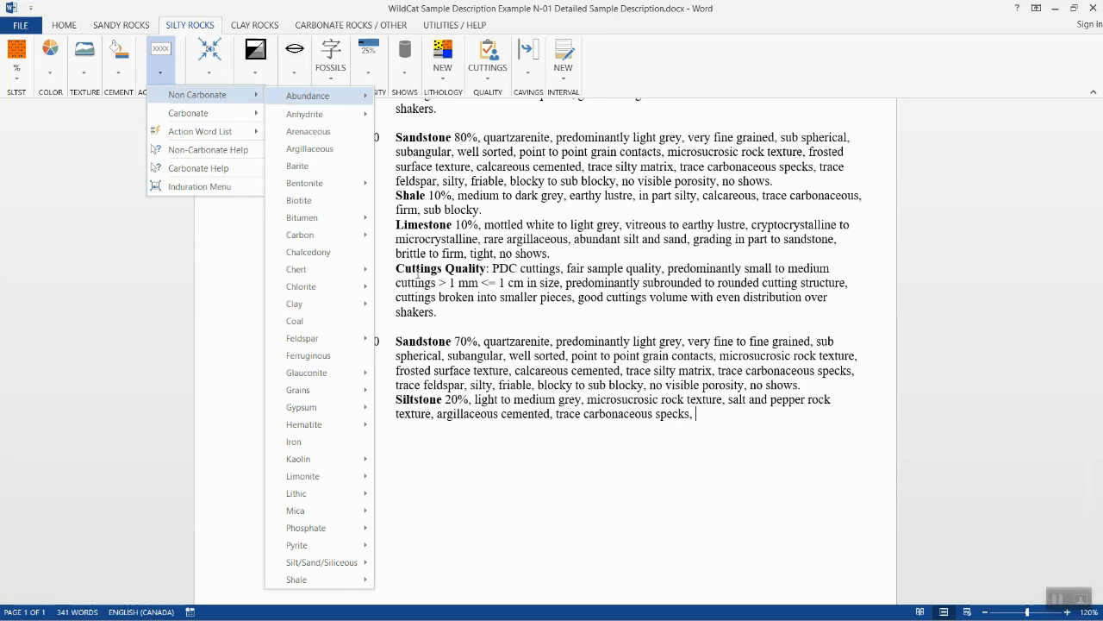
Describe the siltstone's induration as firm to hard and its micro structure as sub blocky
{"action": "left_click", "coordinate": [217, 188]}
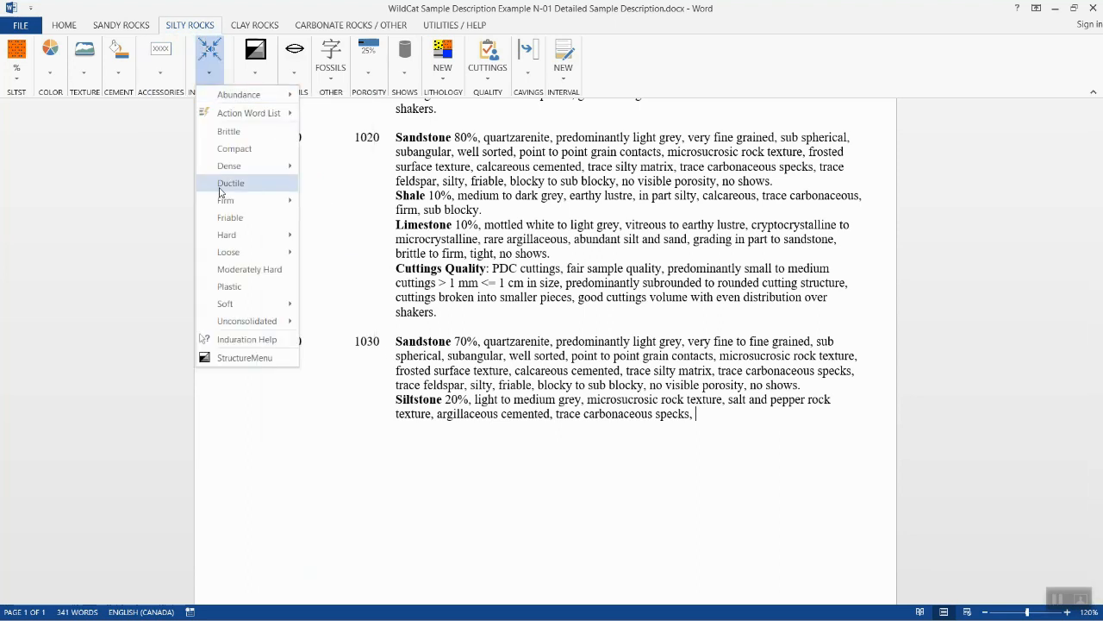
{"action": "mouse_move", "coordinate": [227, 206]}
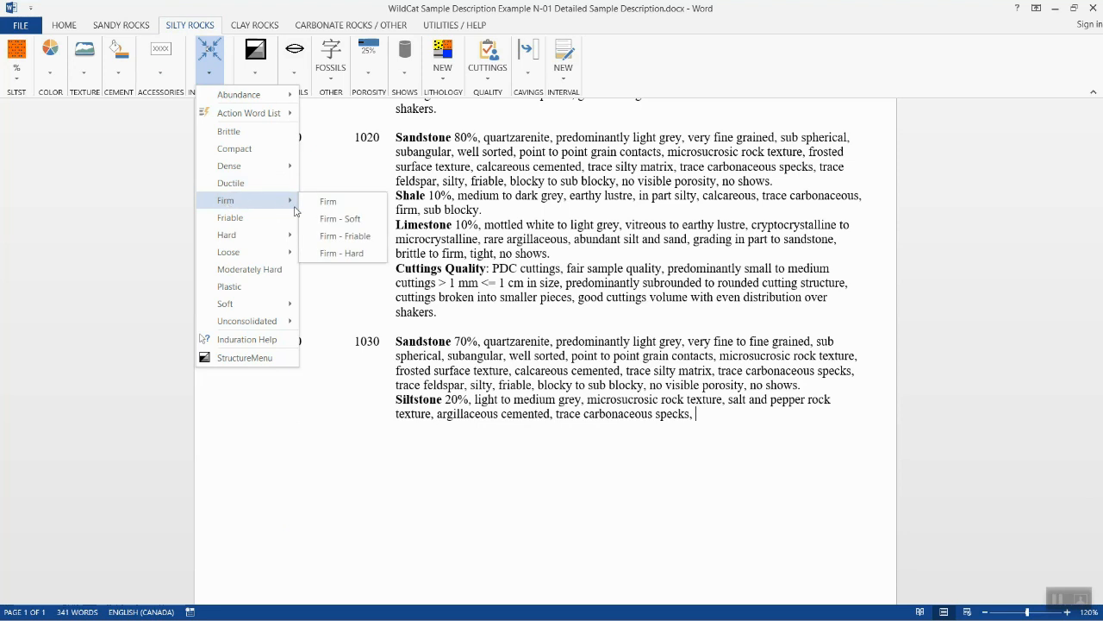
{"action": "left_click", "coordinate": [333, 253]}
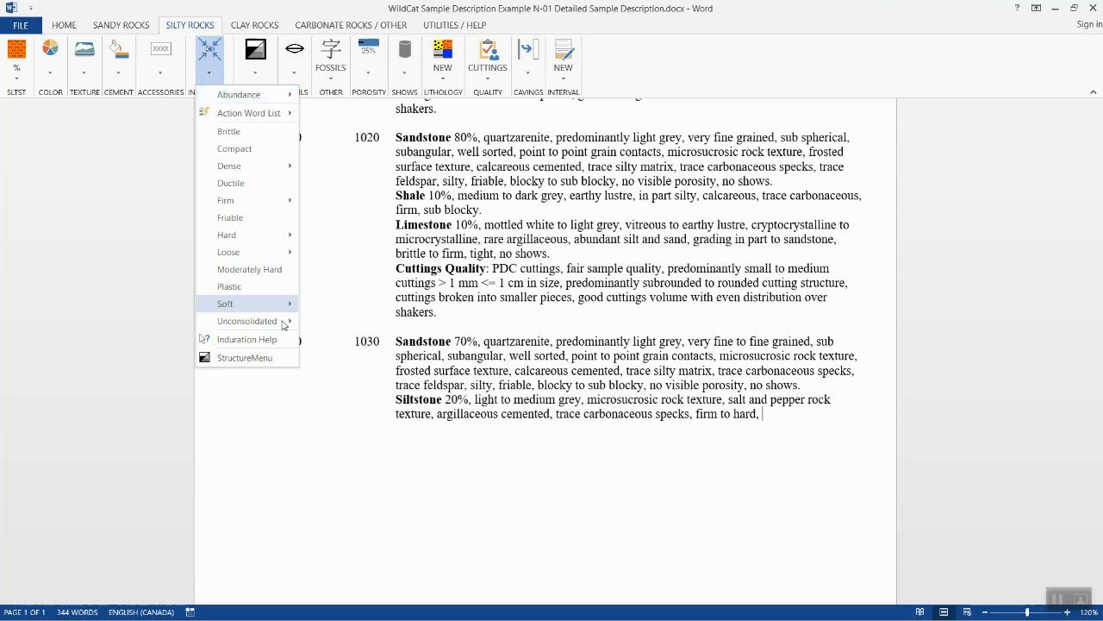
{"action": "left_click", "coordinate": [262, 360]}
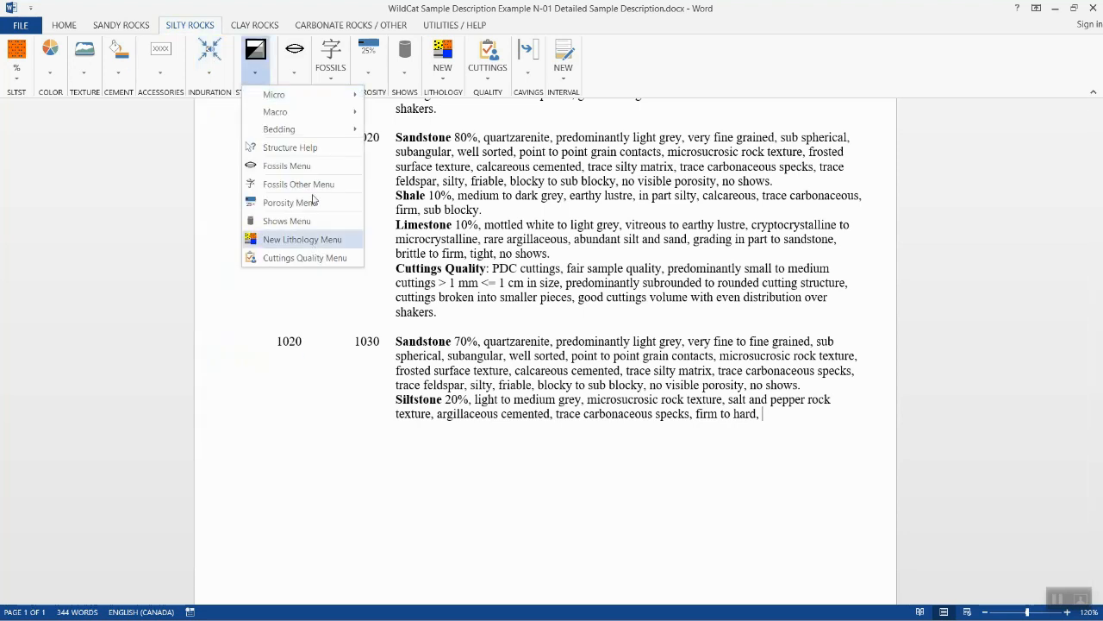
{"action": "mouse_move", "coordinate": [317, 99]}
{"action": "mouse_move", "coordinate": [407, 98]}
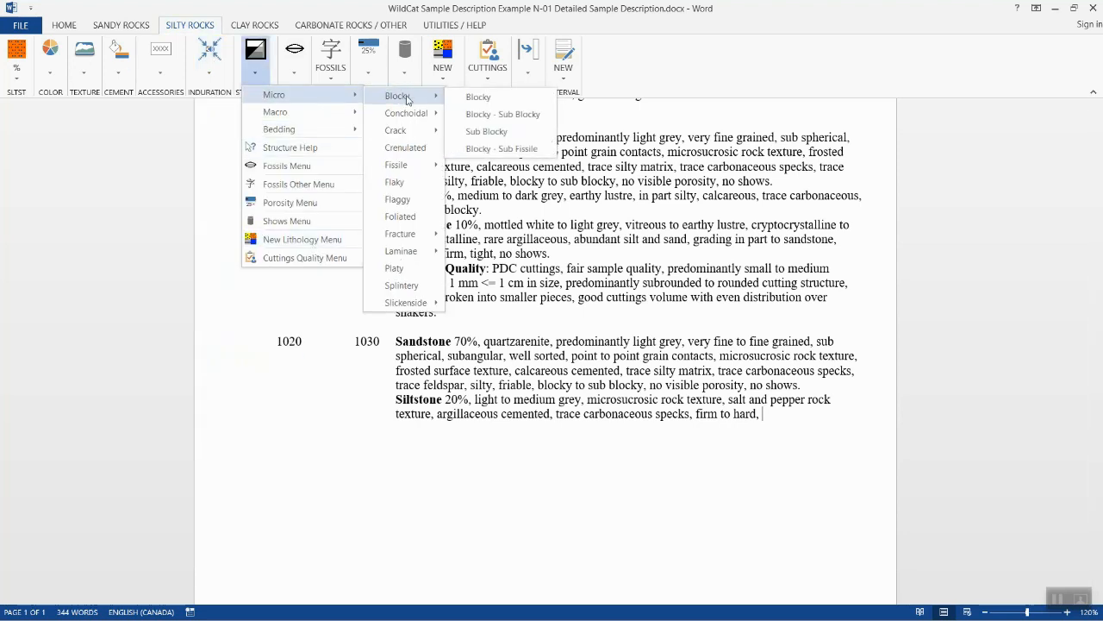
{"action": "left_click", "coordinate": [479, 132]}
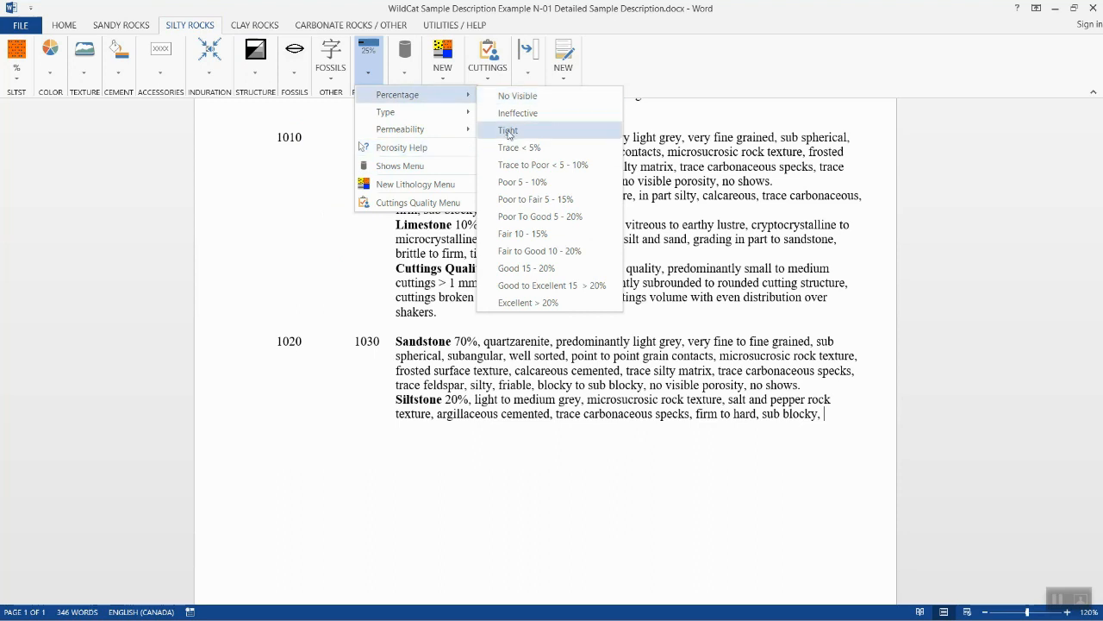
Complete the siltstone description with tight porosity and no shows
{"action": "left_click", "coordinate": [509, 131]}
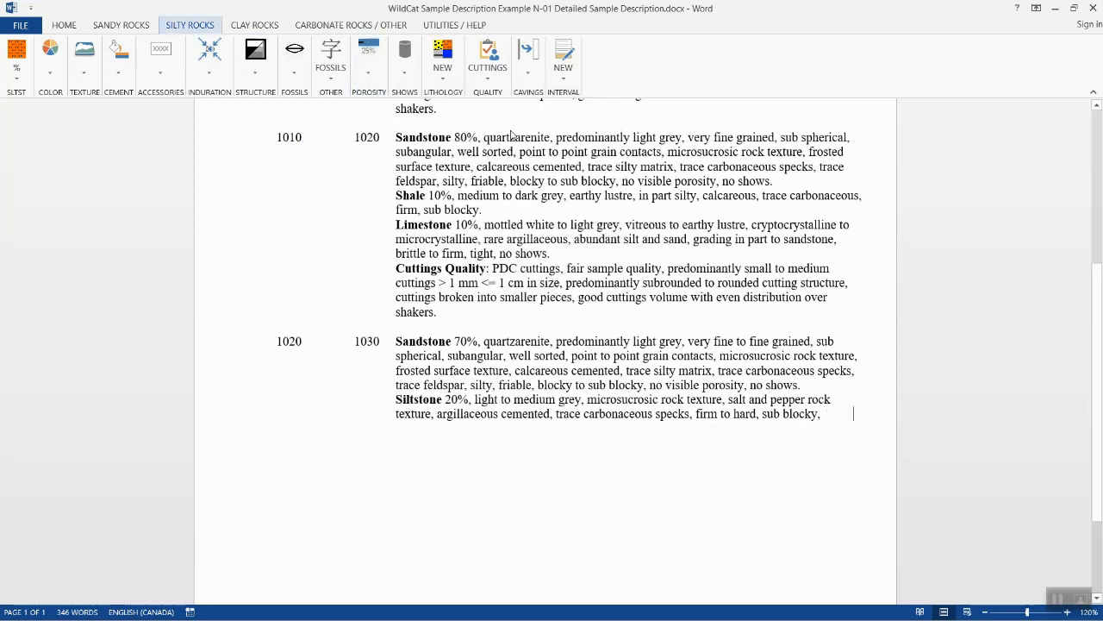
{"action": "mouse_move", "coordinate": [468, 165]}
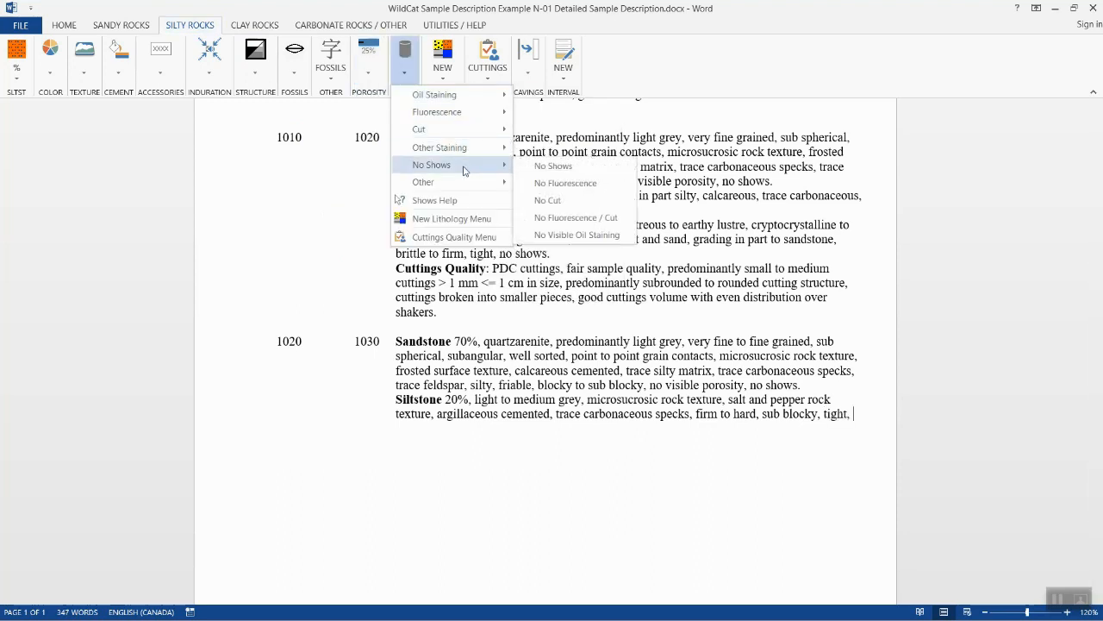
{"action": "left_click", "coordinate": [543, 169]}
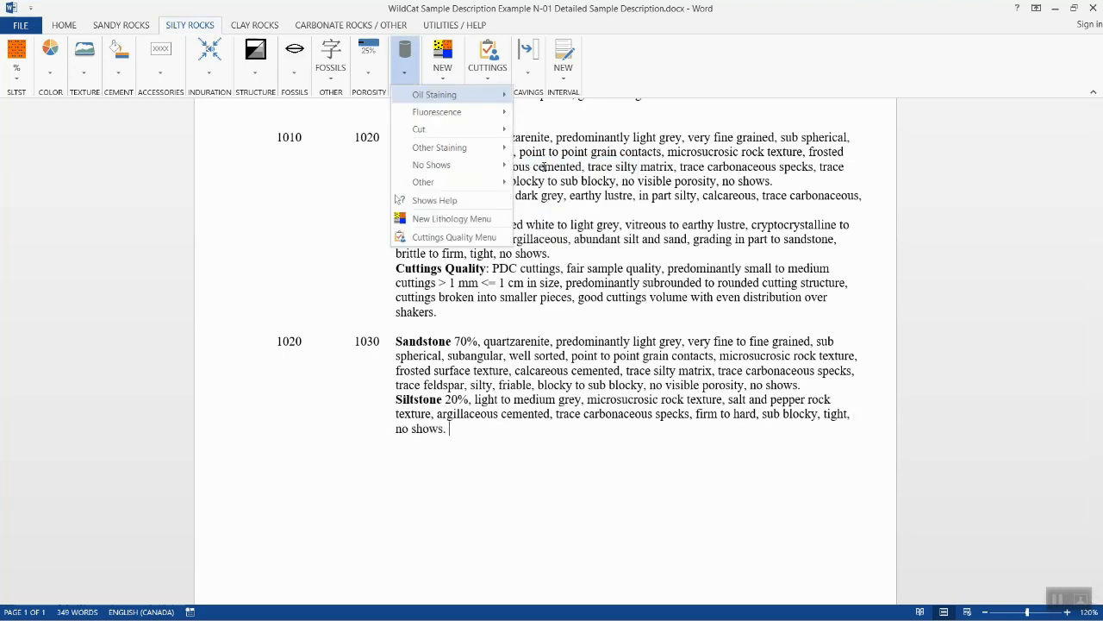
Add 10% limestone to the 1020–1030 m interval and reuse the last limestone description
{"action": "left_click", "coordinate": [461, 220]}
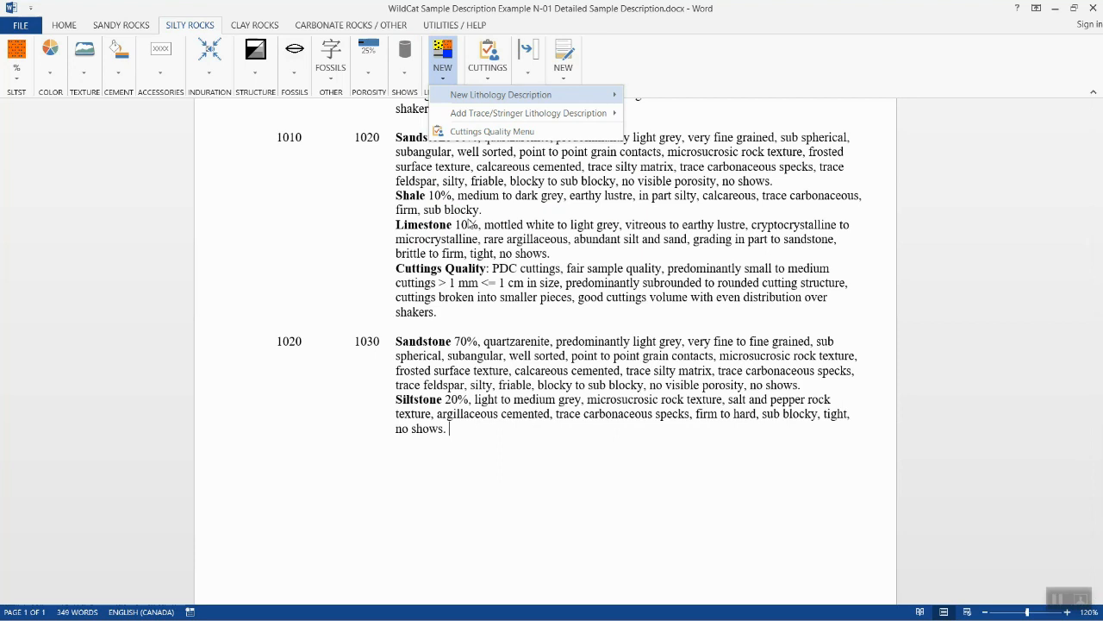
{"action": "mouse_move", "coordinate": [585, 100]}
{"action": "mouse_move", "coordinate": [682, 150]}
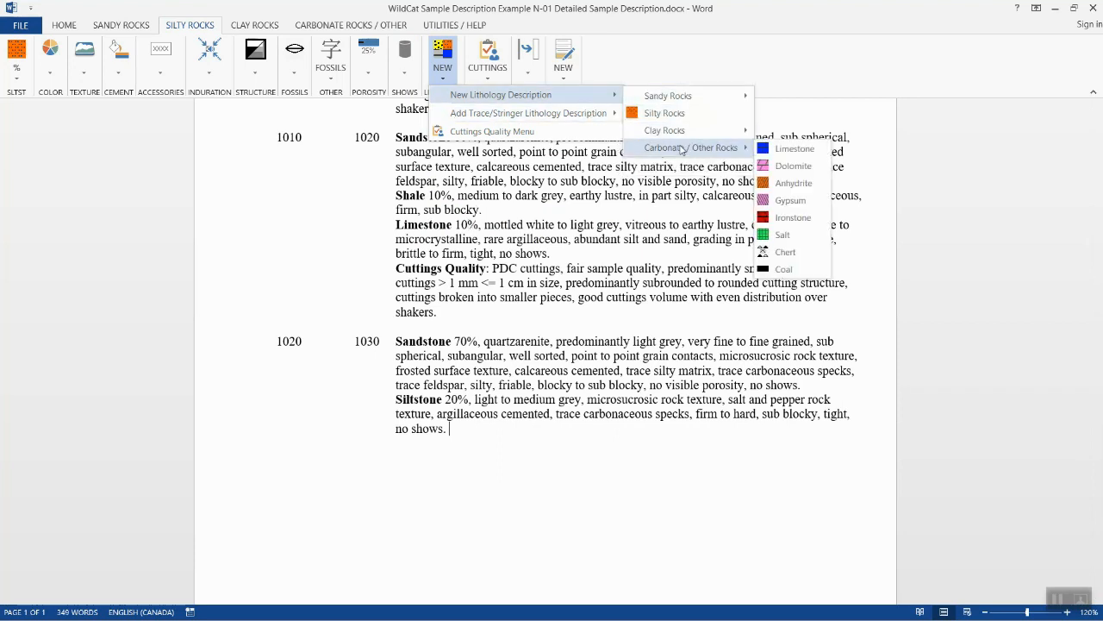
{"action": "left_click", "coordinate": [774, 153]}
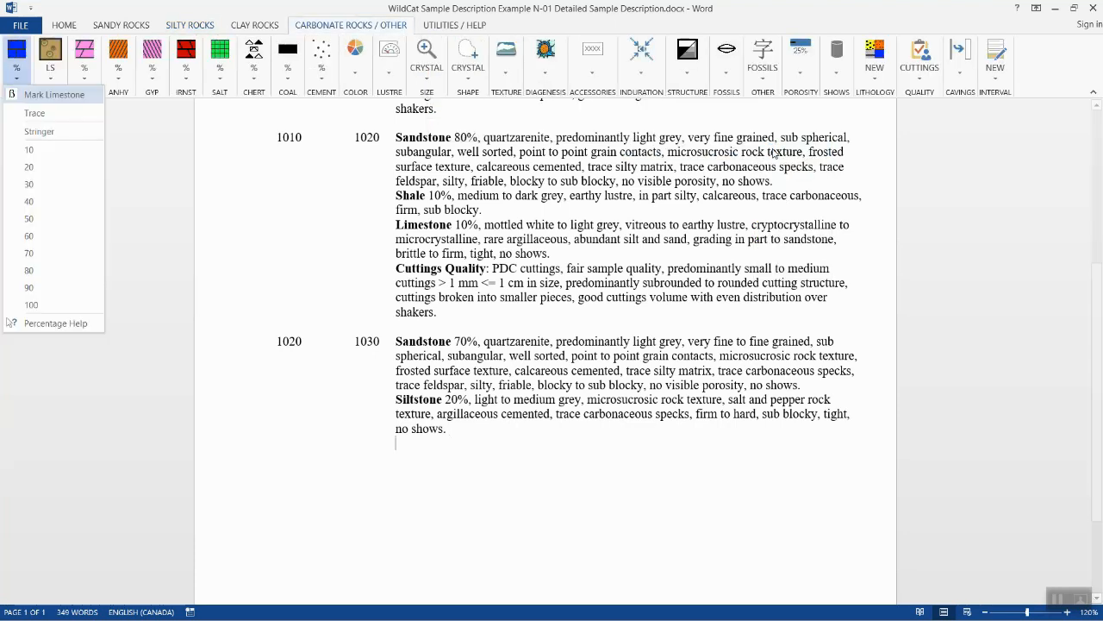
{"action": "left_click", "coordinate": [35, 152]}
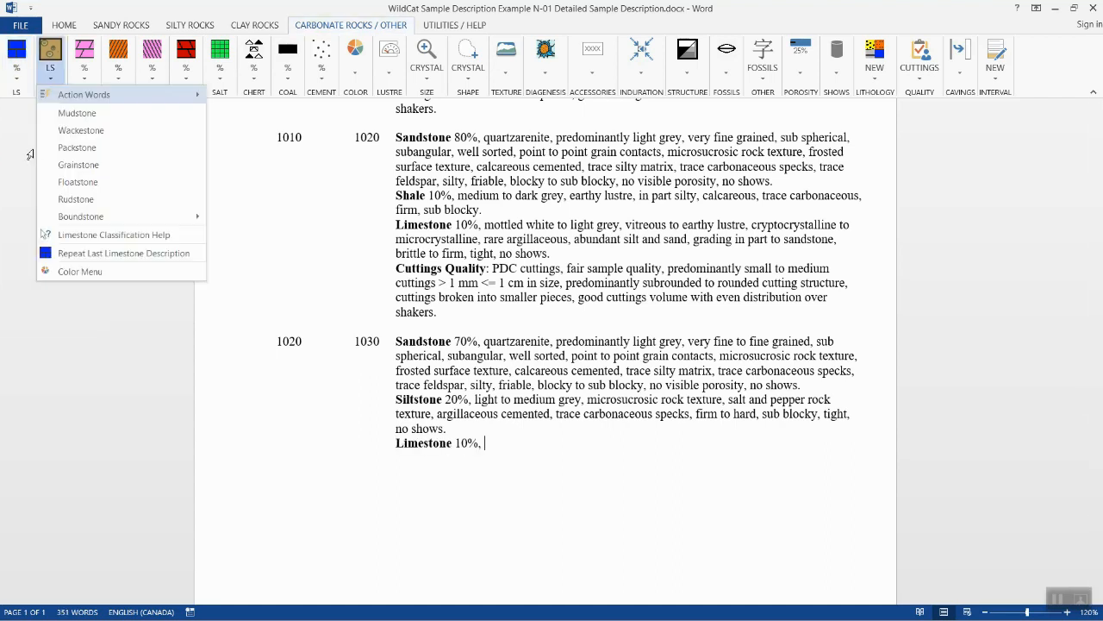
{"action": "left_click", "coordinate": [125, 253]}
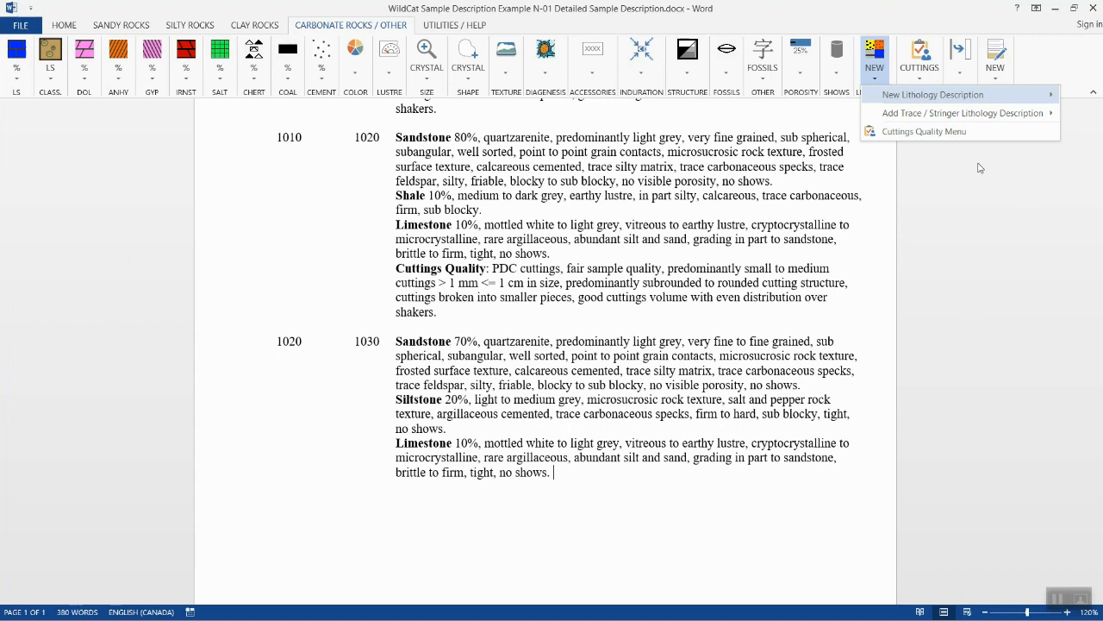
Repeat the last cuttings quality description for 1020–1030 m, then create a new sample interval that repeats the whole description for 1030–1040 m
{"action": "left_click", "coordinate": [931, 132]}
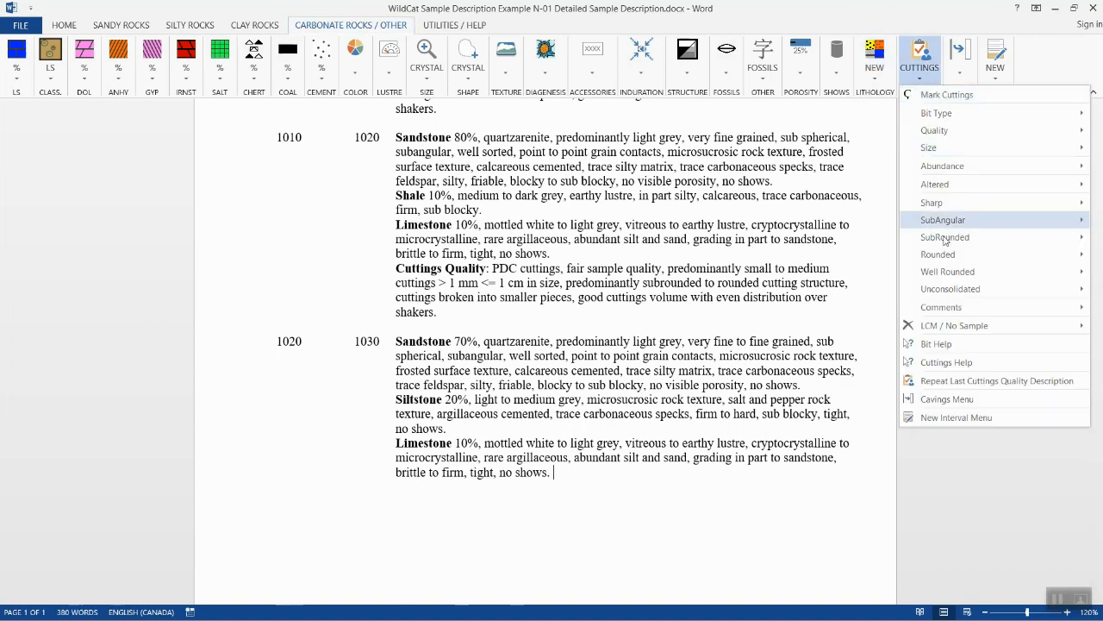
{"action": "left_click", "coordinate": [940, 381]}
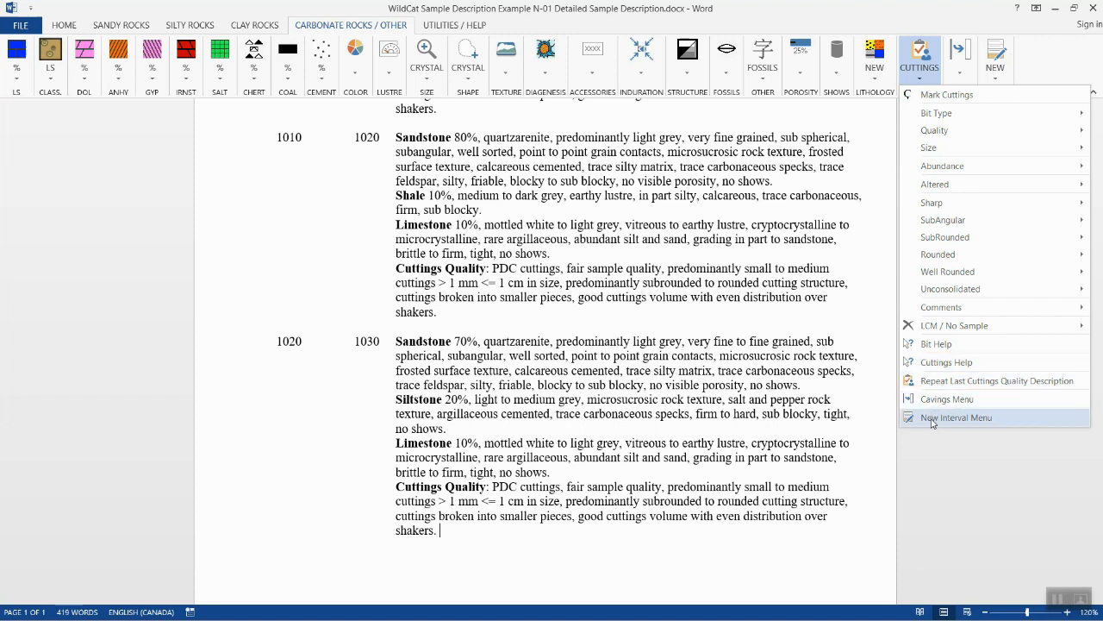
{"action": "left_click", "coordinate": [932, 420]}
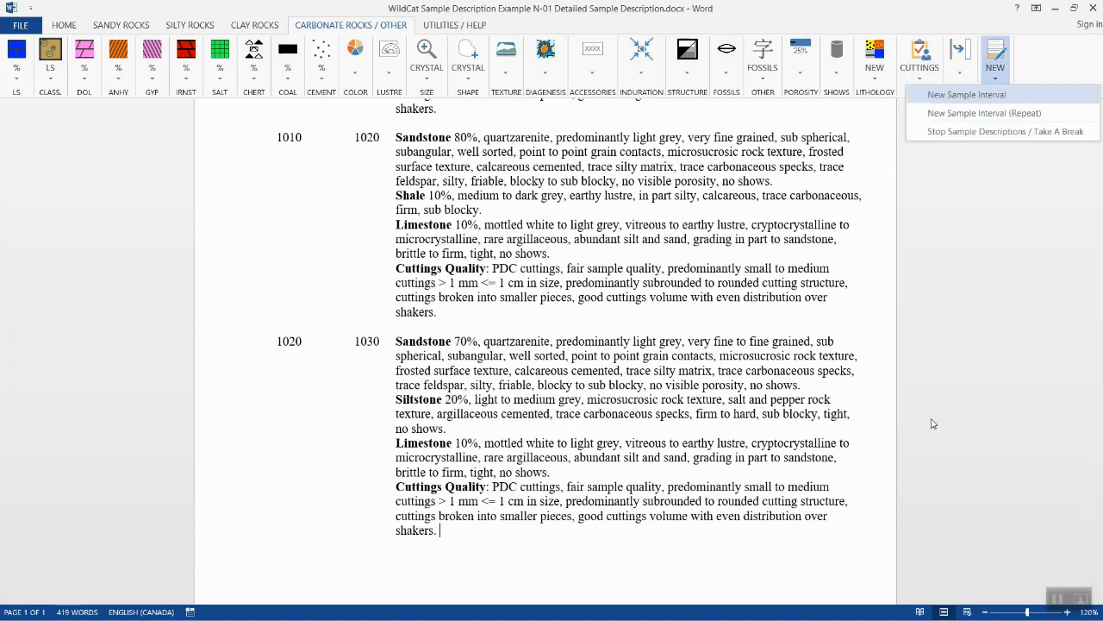
{"action": "left_click", "coordinate": [988, 113]}
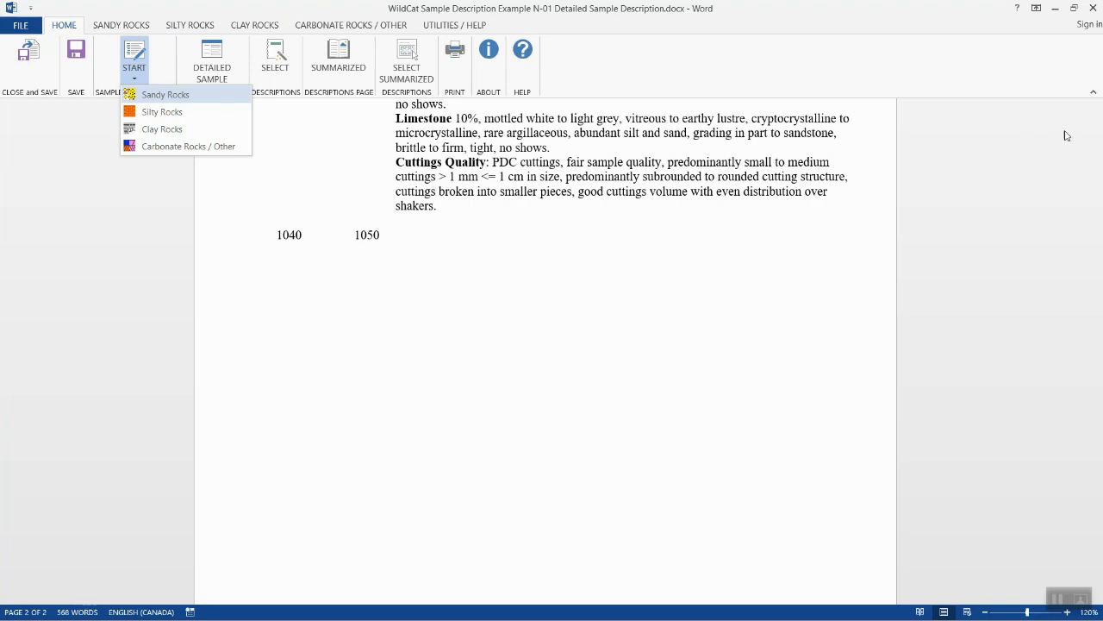
{"action": "left_click_drag", "start_coordinate": [1096, 431], "coordinate": [1095, 372]}
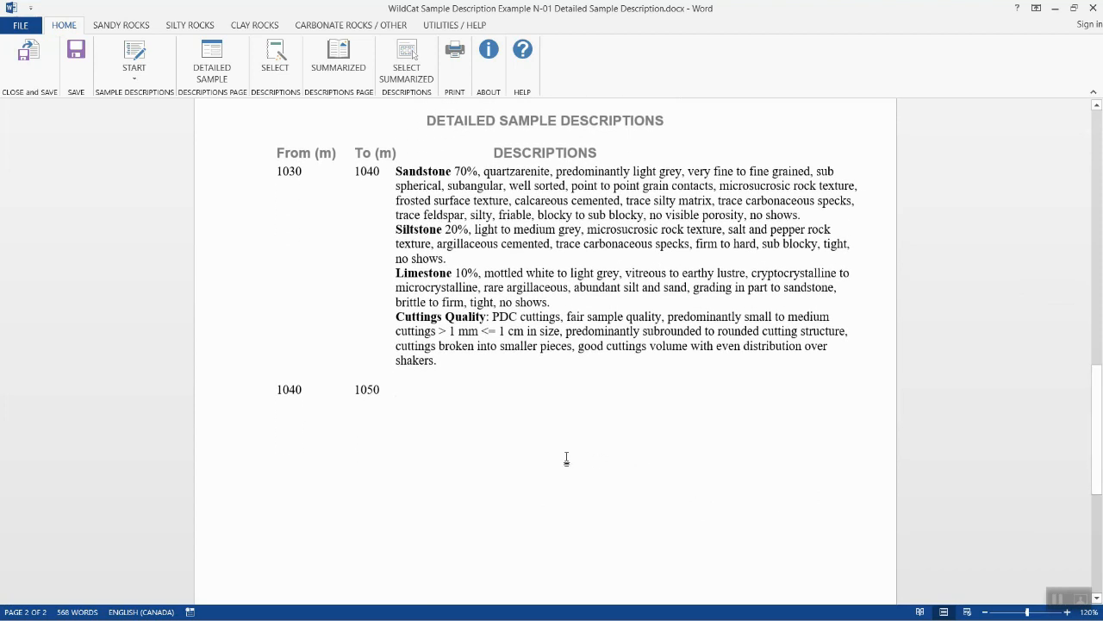
Start the 1040–1050 m interval with 60% sandstone and reuse the last sandstone description
{"action": "left_click", "coordinate": [134, 69]}
{"action": "left_click", "coordinate": [138, 98]}
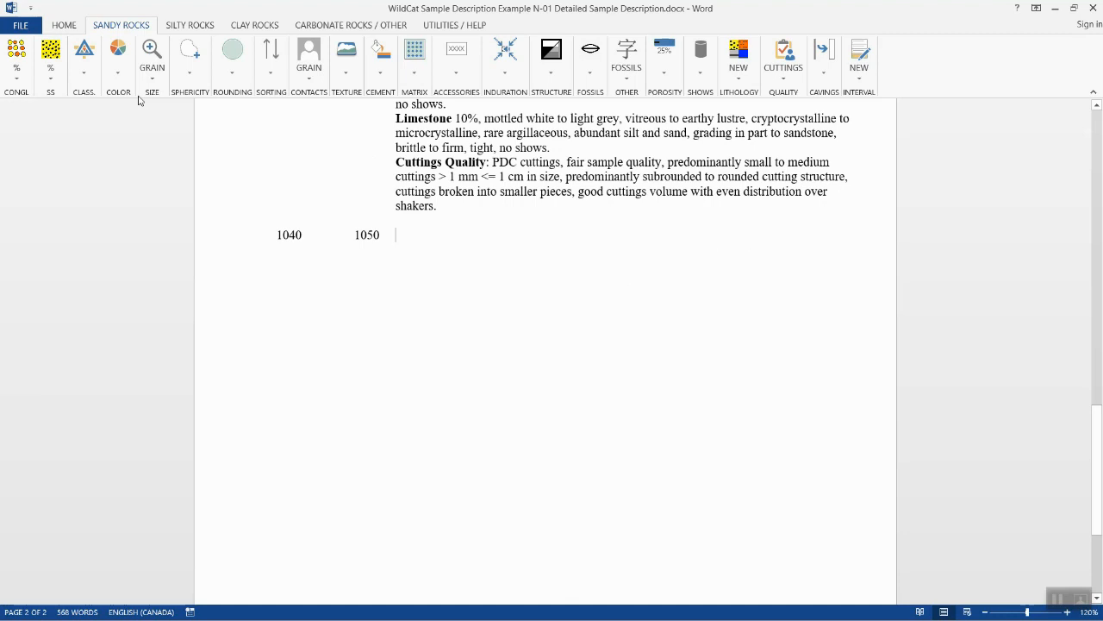
{"action": "left_click", "coordinate": [51, 81]}
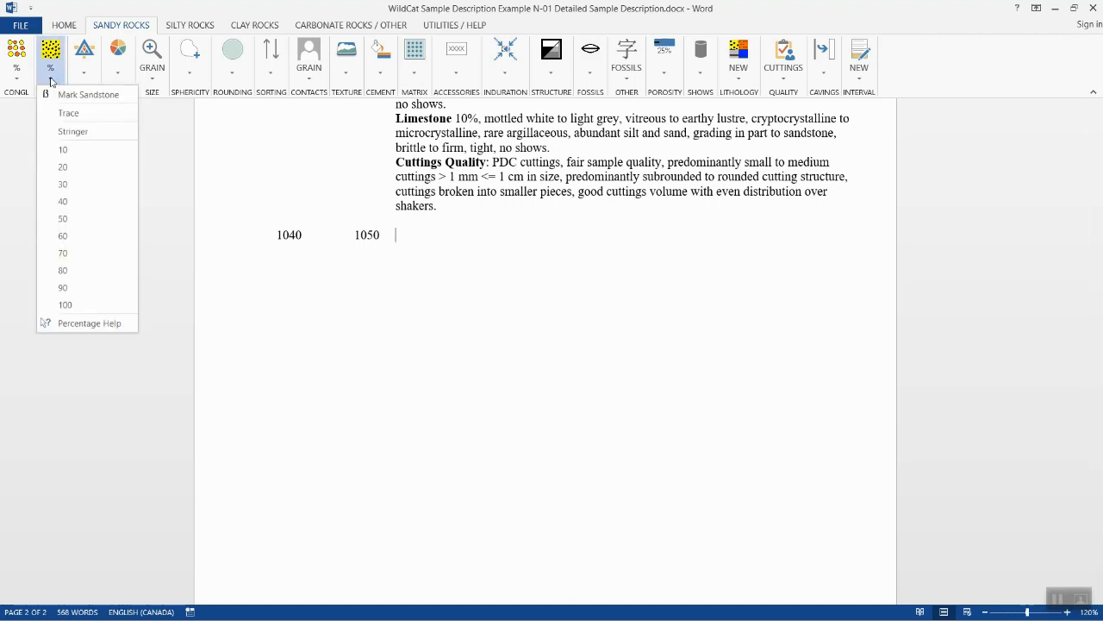
{"action": "left_click", "coordinate": [64, 238]}
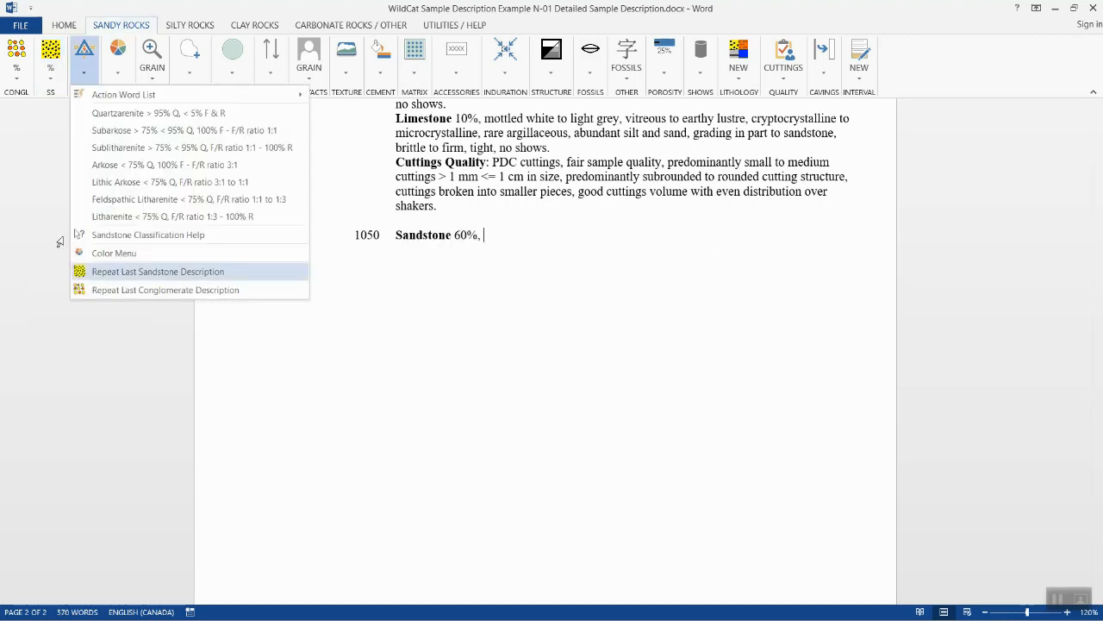
{"action": "left_click", "coordinate": [132, 271]}
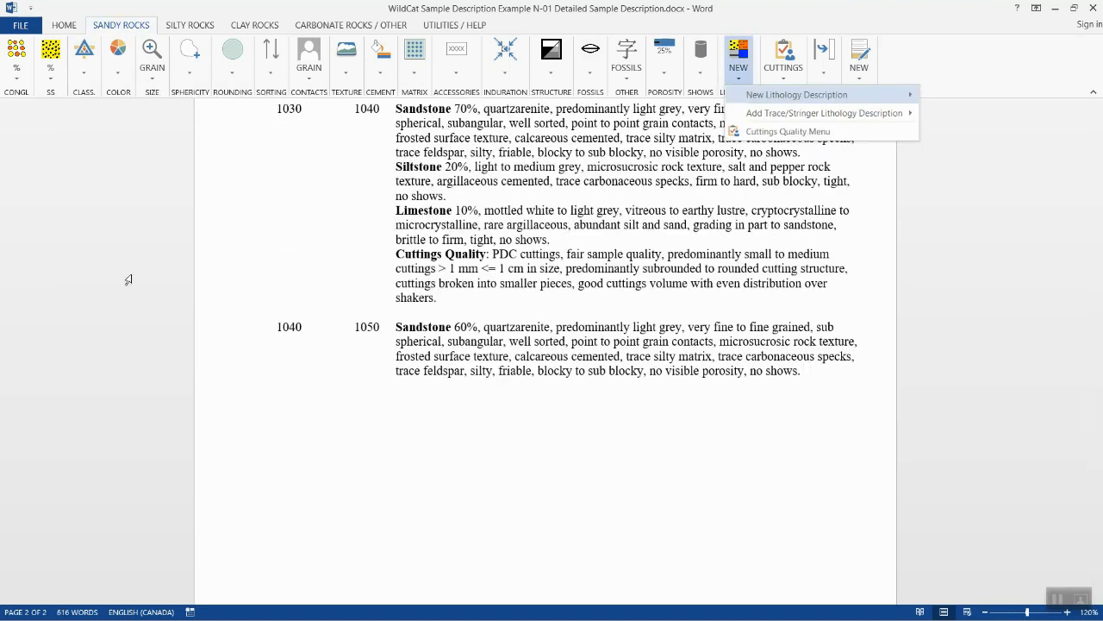
Add 20% shale to the 1040–1050 m interval and reuse the last shale description
{"action": "mouse_move", "coordinate": [853, 100]}
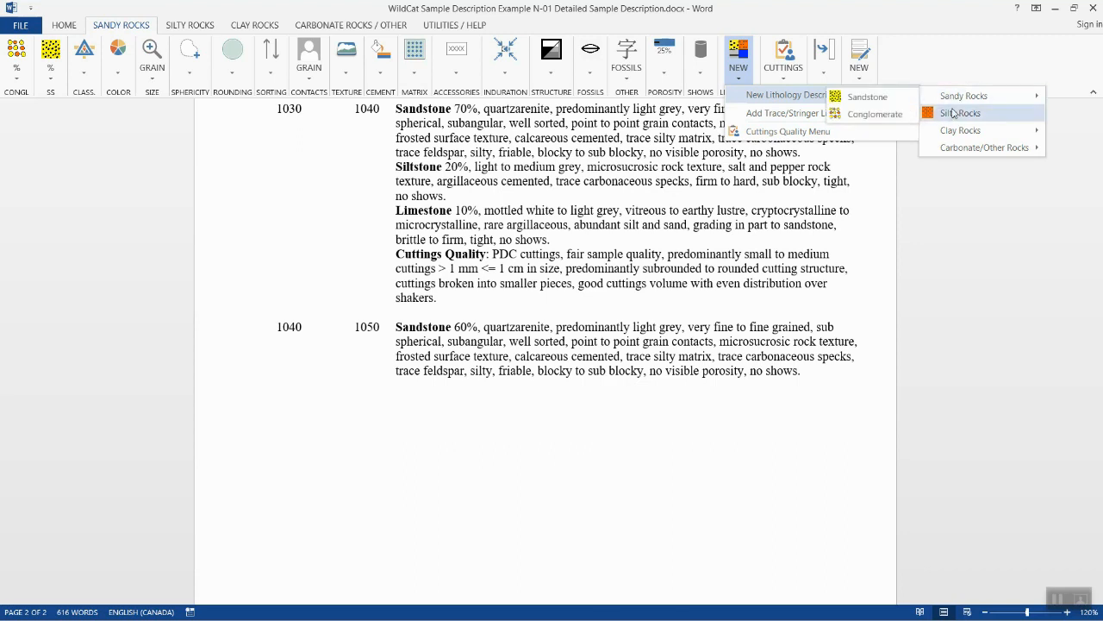
{"action": "mouse_move", "coordinate": [959, 132]}
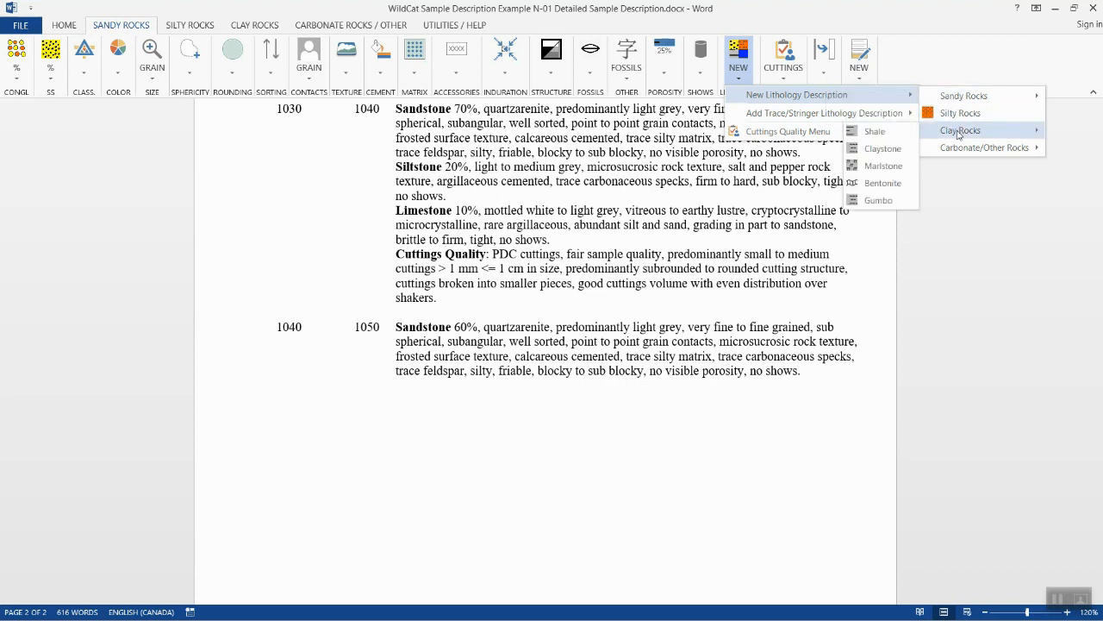
{"action": "left_click", "coordinate": [883, 134]}
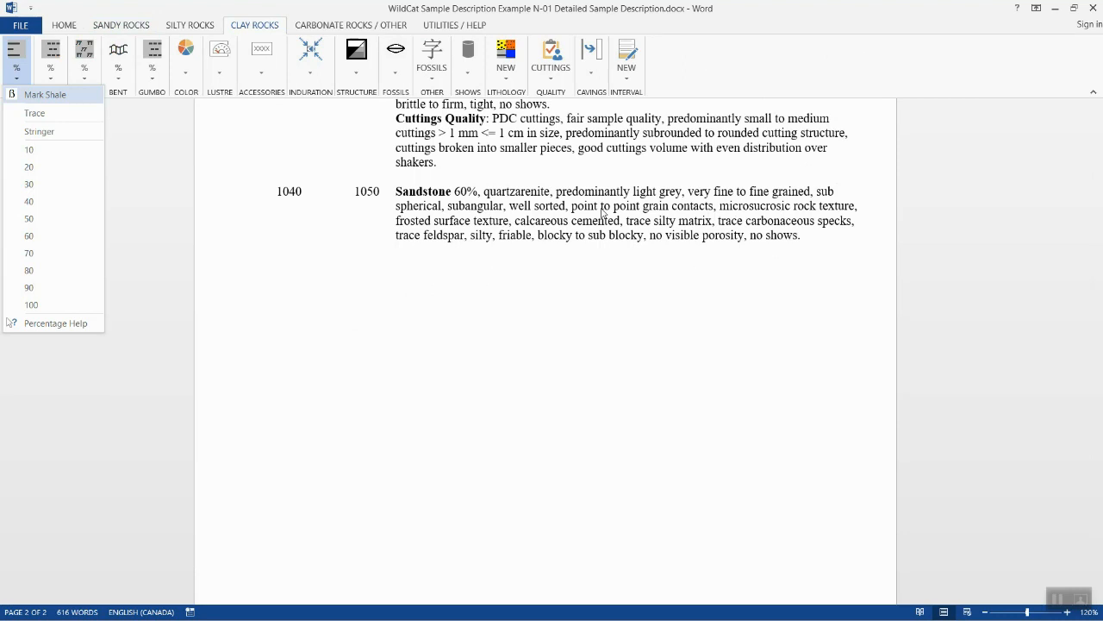
{"action": "left_click", "coordinate": [30, 169]}
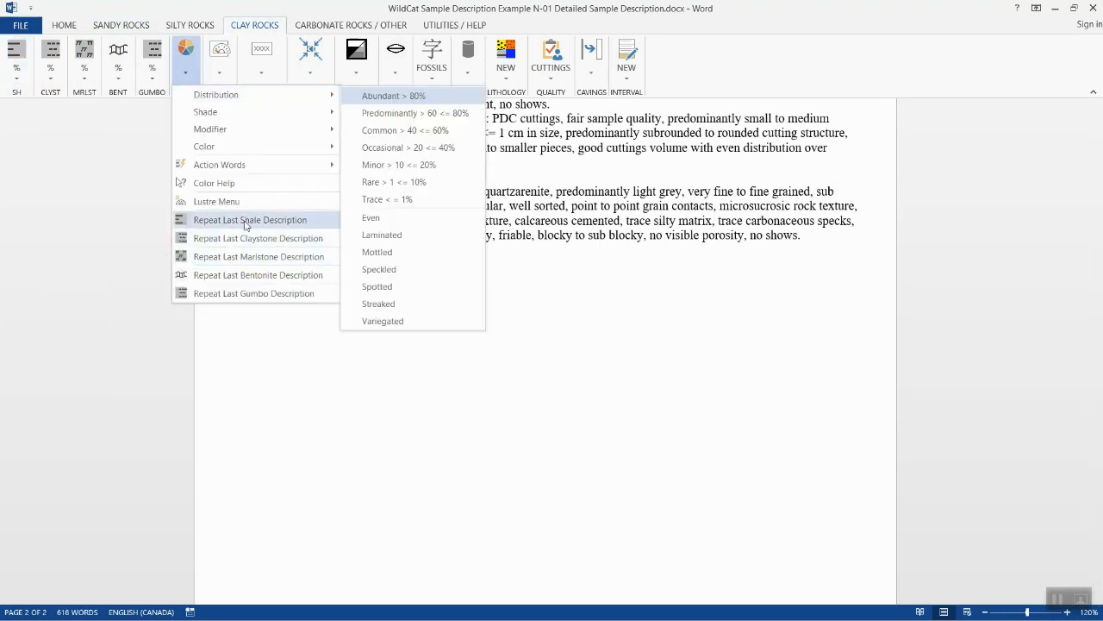
{"action": "left_click", "coordinate": [248, 220]}
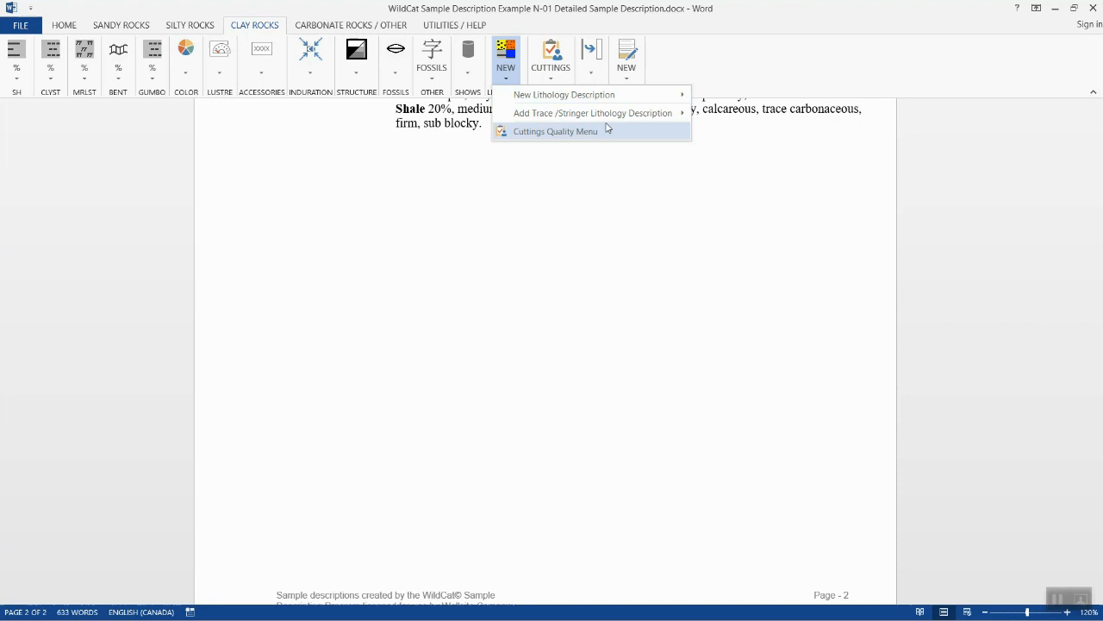
Add 20% limestone to the 1040–1050 m interval and reuse the last limestone description
{"action": "mouse_move", "coordinate": [600, 97]}
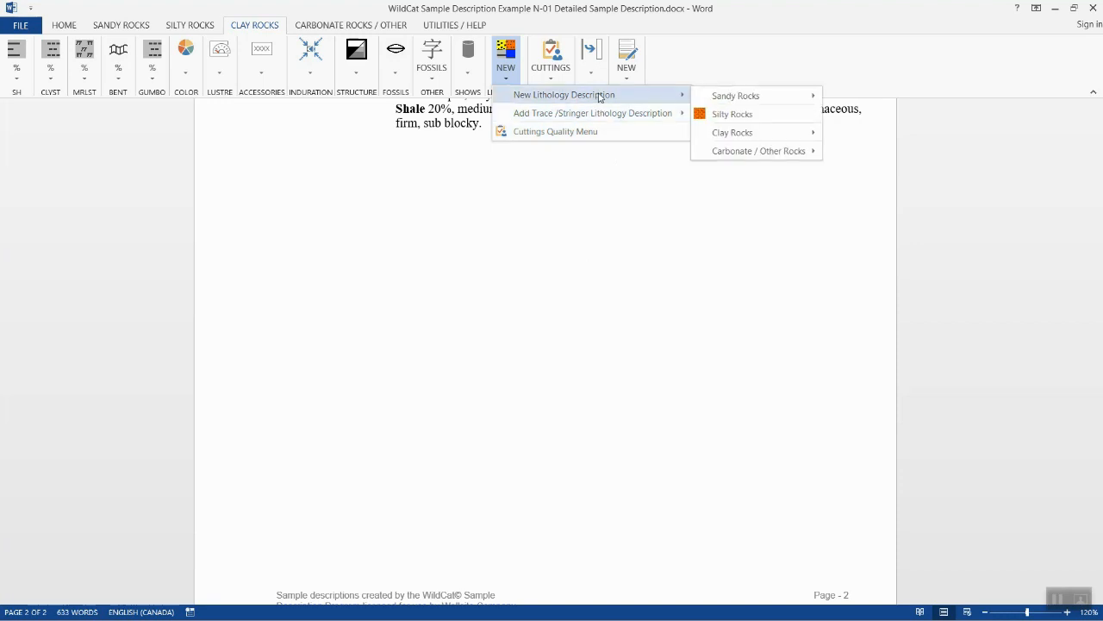
{"action": "mouse_move", "coordinate": [768, 155]}
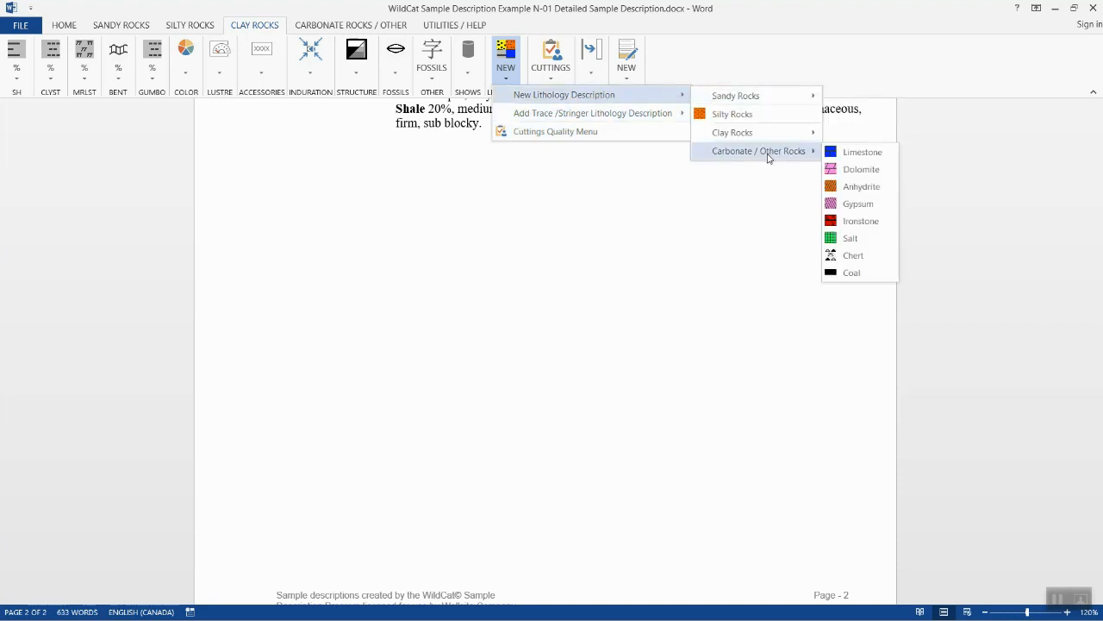
{"action": "left_click", "coordinate": [854, 153]}
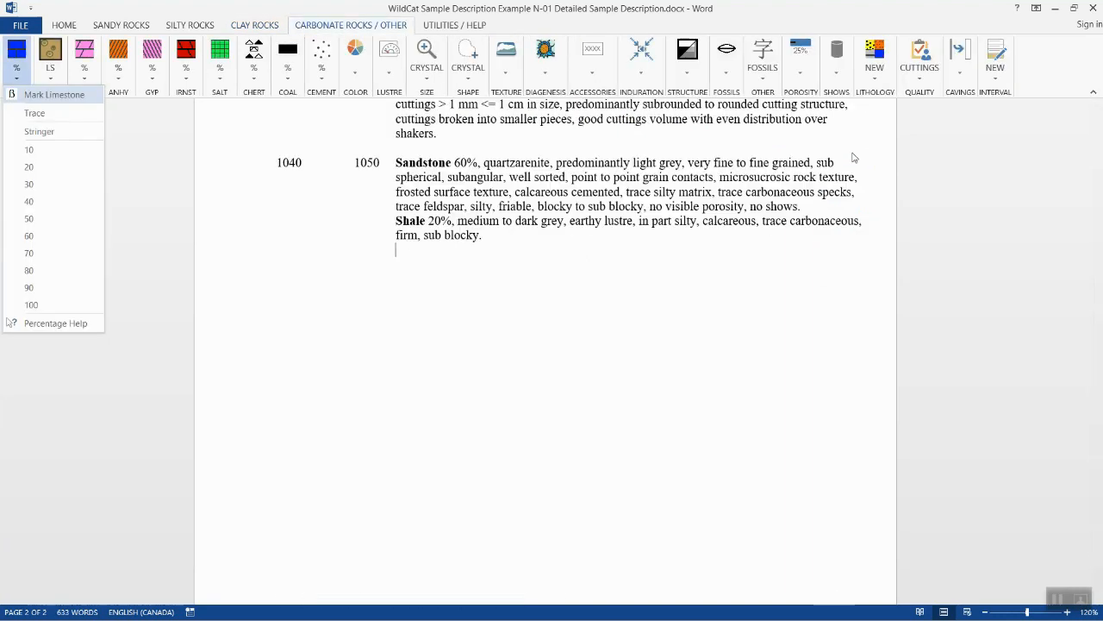
{"action": "left_click", "coordinate": [29, 167]}
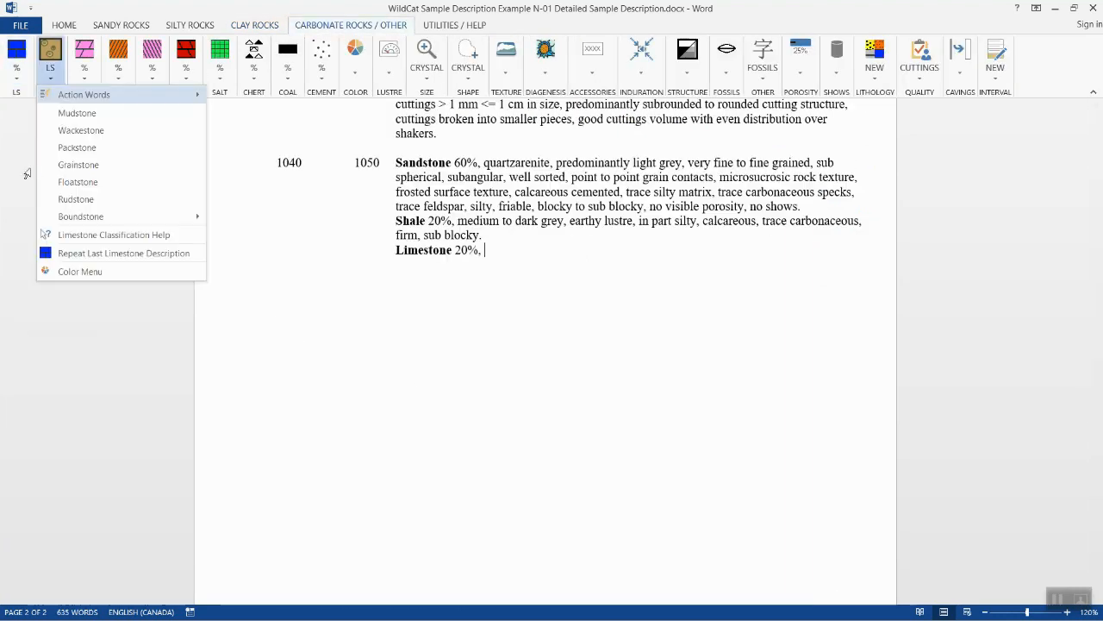
{"action": "left_click", "coordinate": [115, 253]}
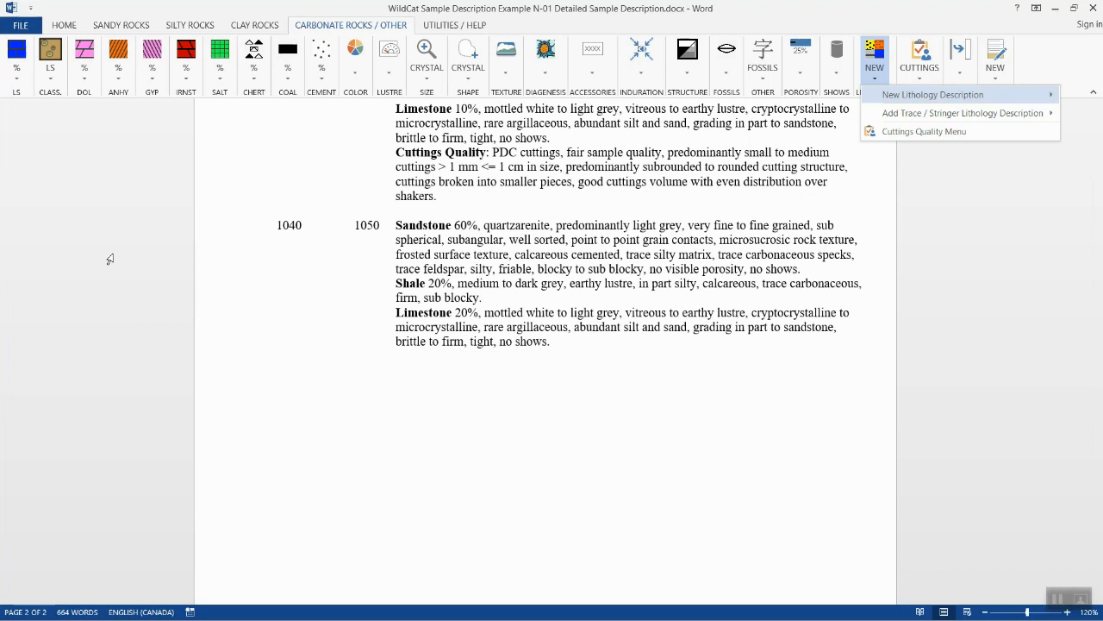
Repeat the last cuttings quality description for the 1040–1050 m interval
{"action": "left_click", "coordinate": [942, 133]}
{"action": "mouse_move", "coordinate": [942, 135]}
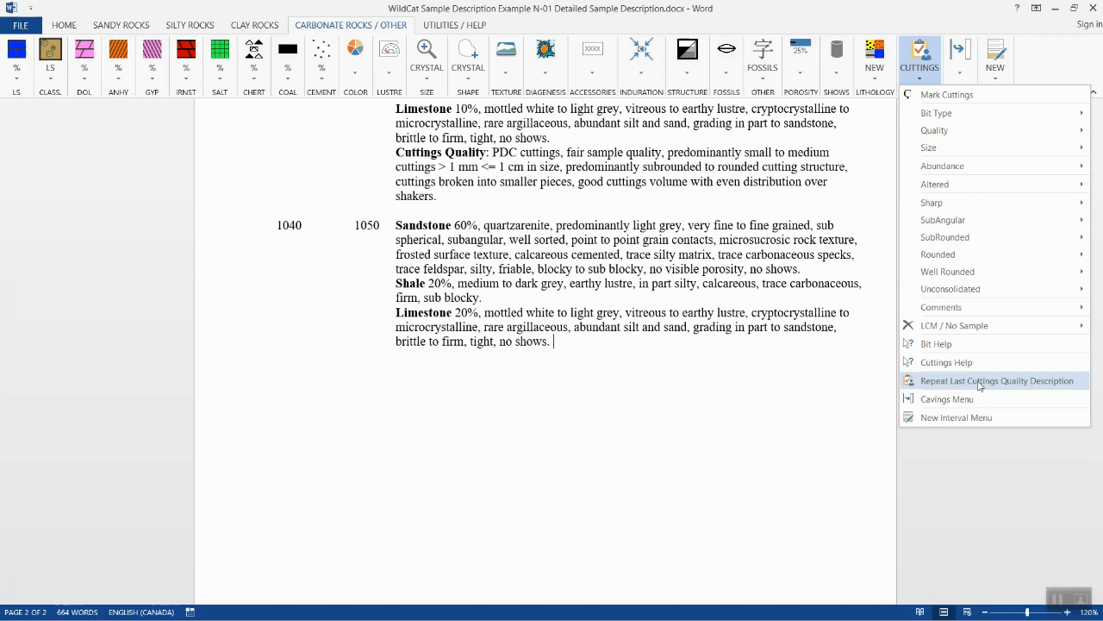
{"action": "left_click", "coordinate": [979, 386]}
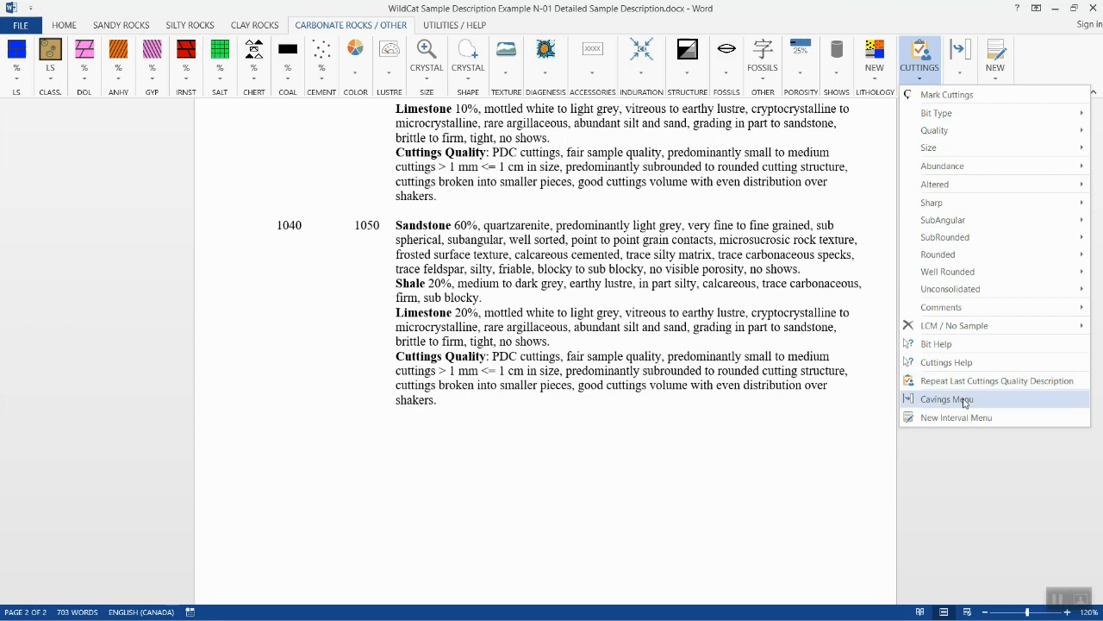
Add a cavings description to the 1040–1050 m interval, recording a trace in sample and fresh cavings
{"action": "left_click", "coordinate": [965, 400]}
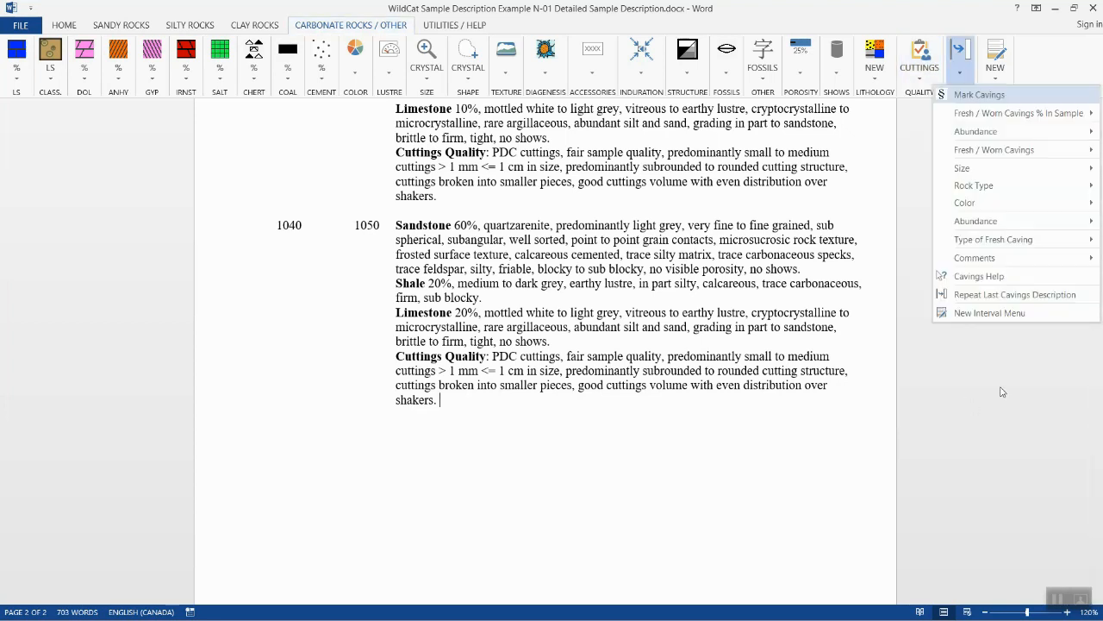
{"action": "mouse_move", "coordinate": [999, 116]}
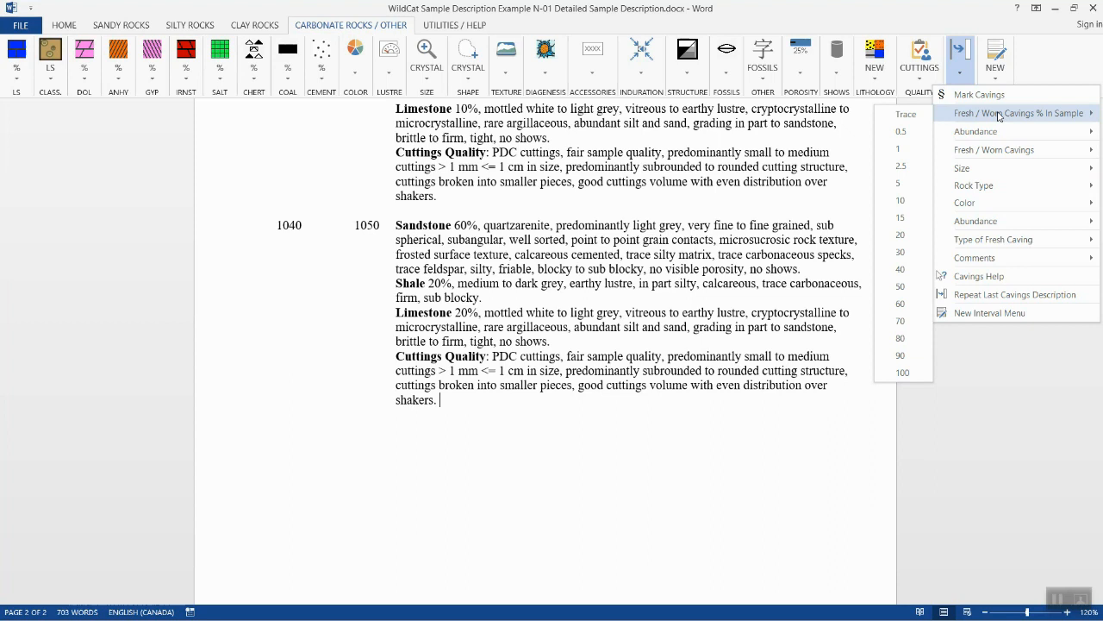
{"action": "left_click", "coordinate": [905, 115]}
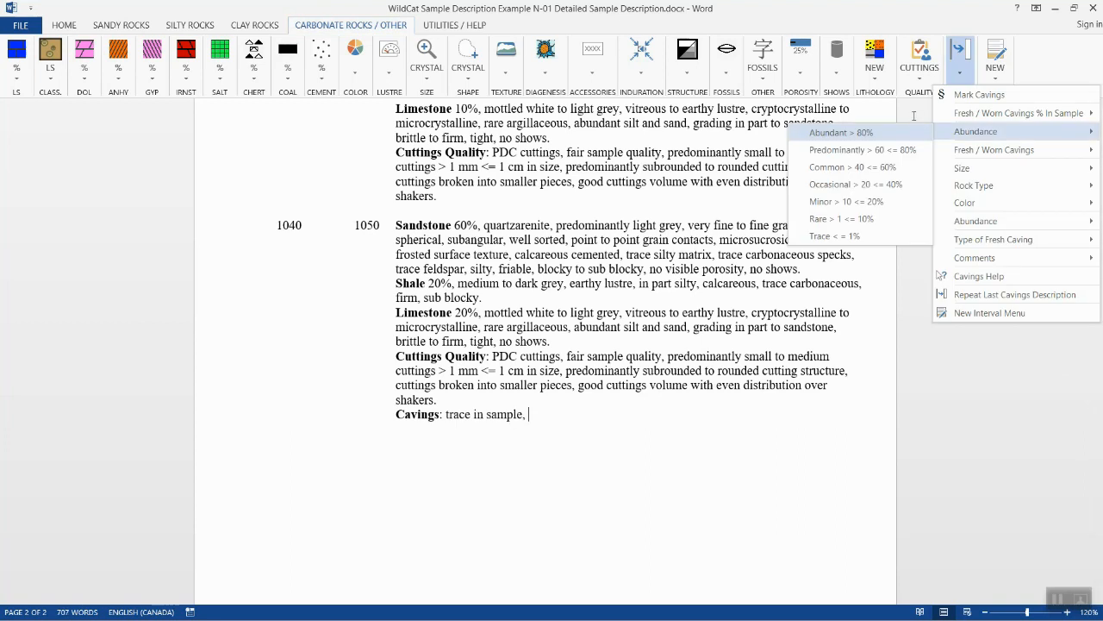
{"action": "mouse_move", "coordinate": [991, 149]}
{"action": "left_click", "coordinate": [907, 152]}
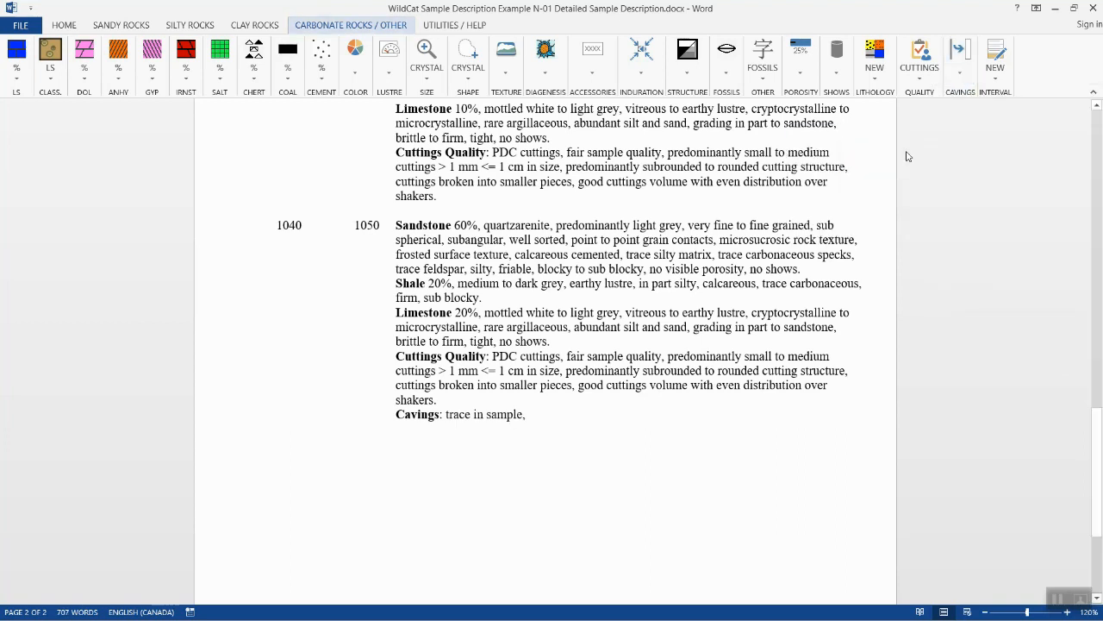
Set the cavings' size to 0.5 cm long and 0.1 cm wide
{"action": "mouse_move", "coordinate": [979, 168]}
{"action": "mouse_move", "coordinate": [911, 173]}
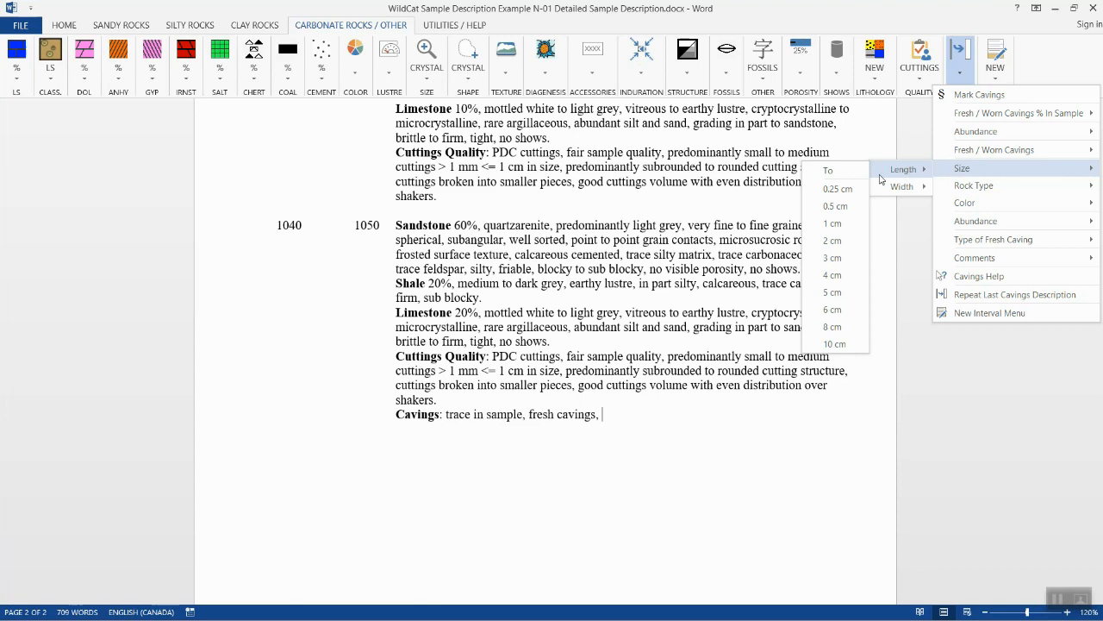
{"action": "left_click", "coordinate": [834, 206]}
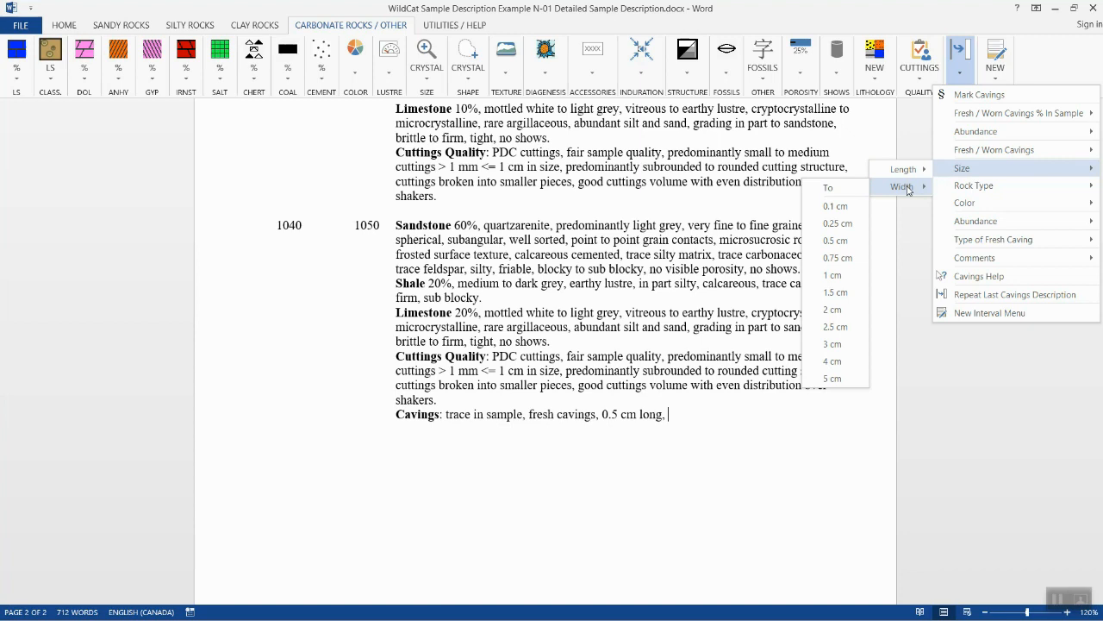
{"action": "left_click", "coordinate": [846, 209]}
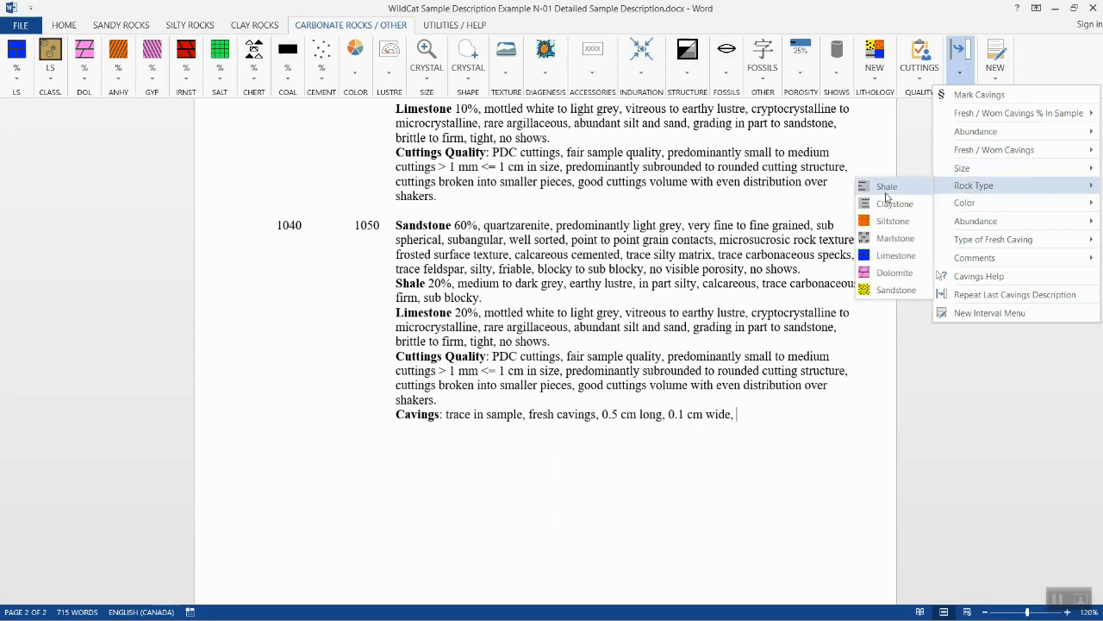
Describe the 1040–1050 m cavings' rock type as shale and their color as medium to dark grey
{"action": "left_click", "coordinate": [887, 188]}
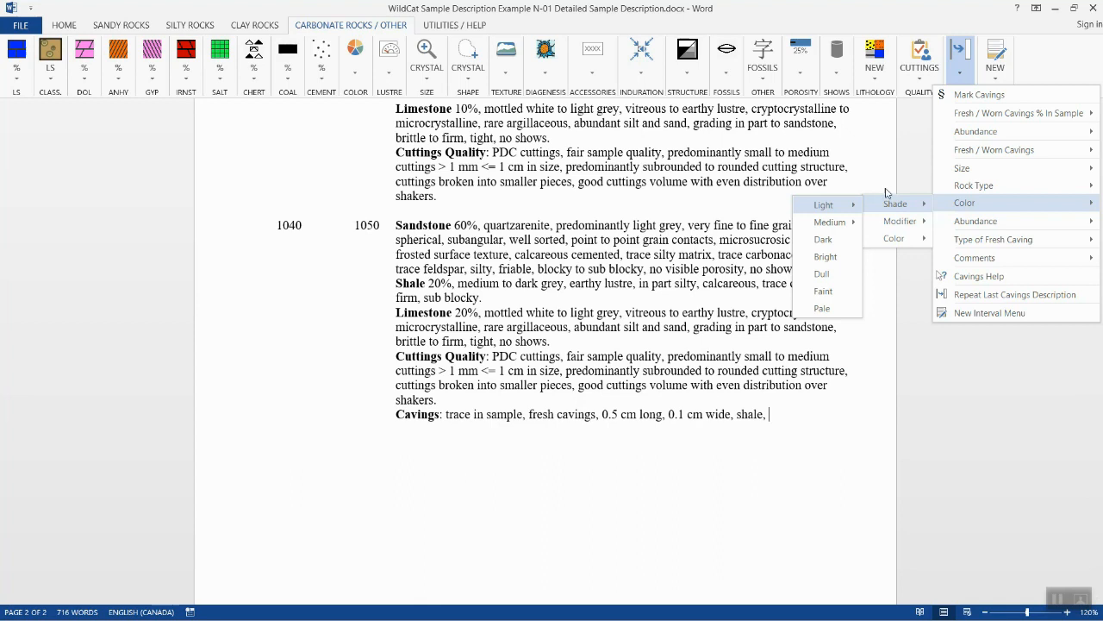
{"action": "mouse_move", "coordinate": [844, 224]}
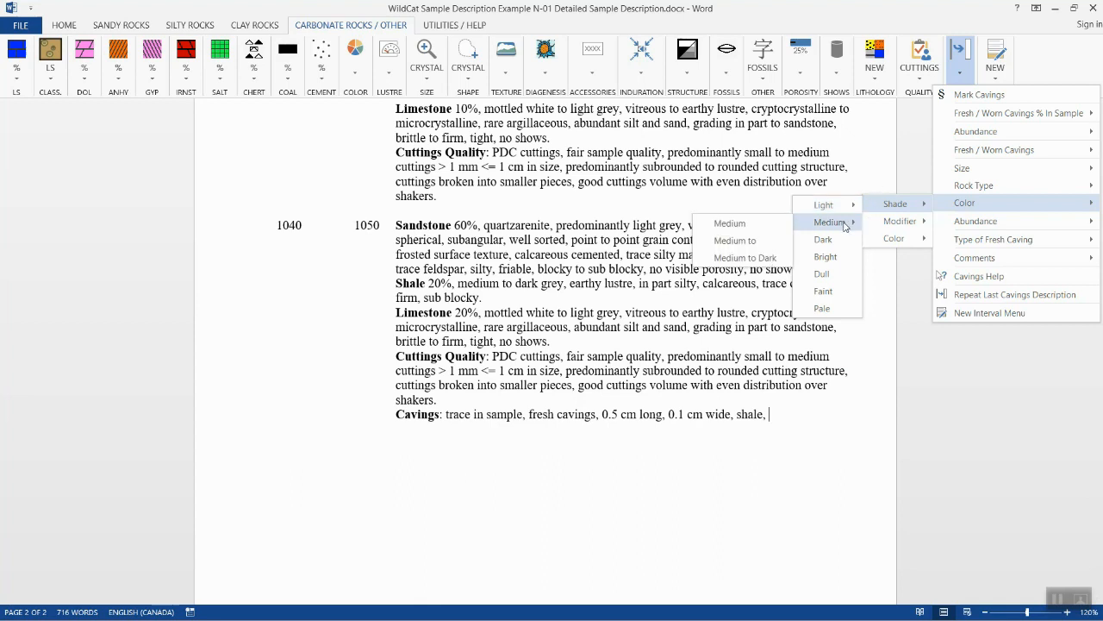
{"action": "left_click", "coordinate": [765, 261]}
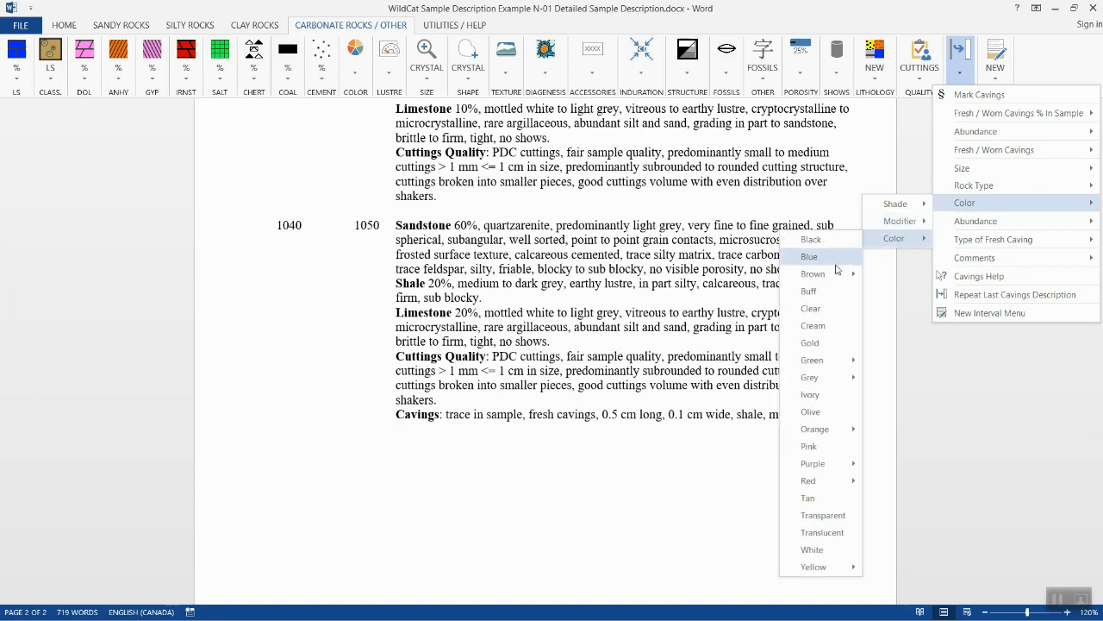
{"action": "mouse_move", "coordinate": [826, 380]}
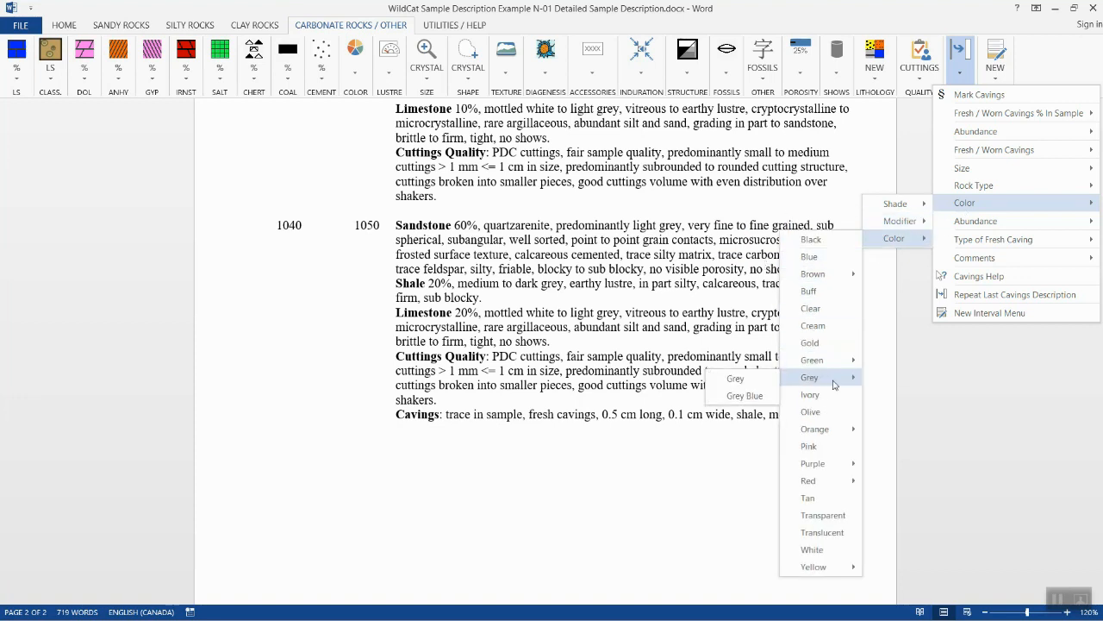
{"action": "left_click", "coordinate": [758, 379]}
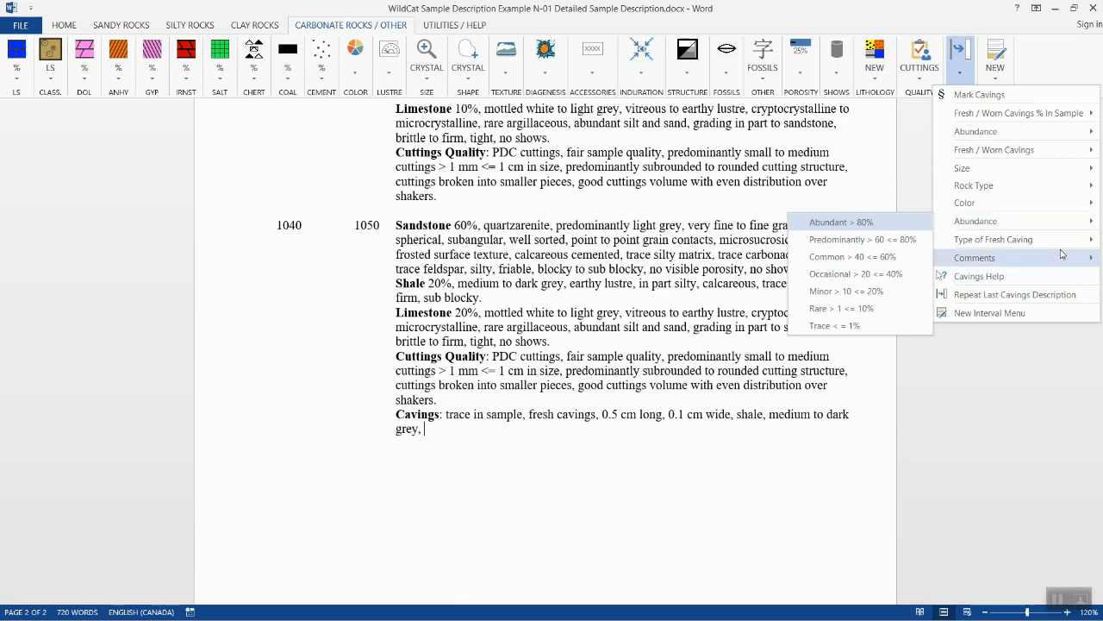
Record the cavings in the 1040–1050 m interval as abundant and of the fresh splintery type
{"action": "mouse_move", "coordinate": [1066, 239]}
{"action": "mouse_move", "coordinate": [970, 223]}
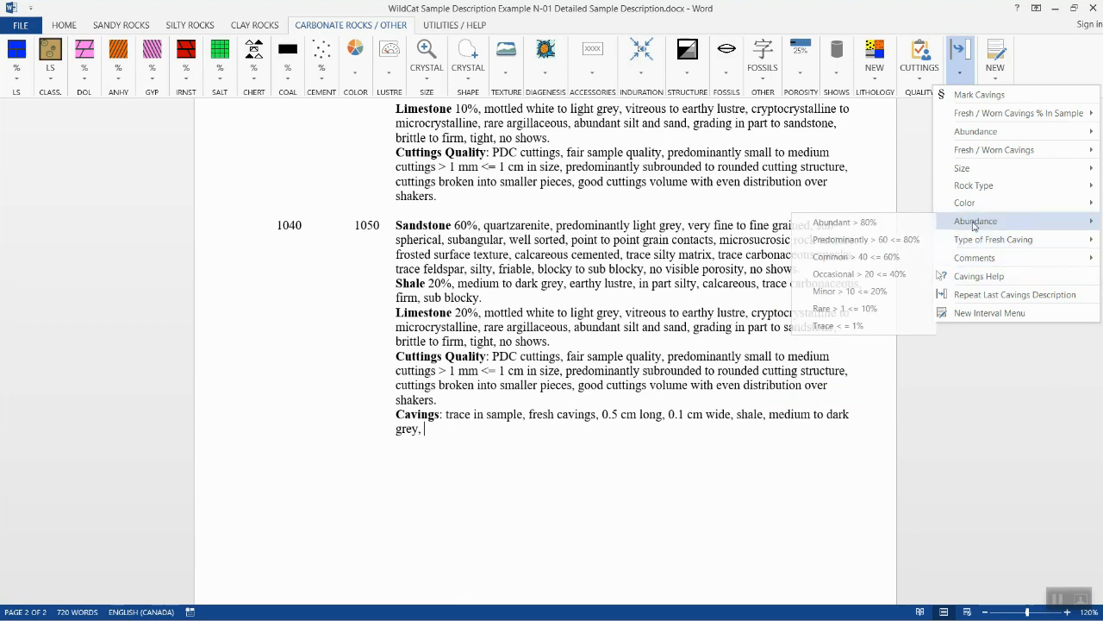
{"action": "left_click", "coordinate": [859, 225]}
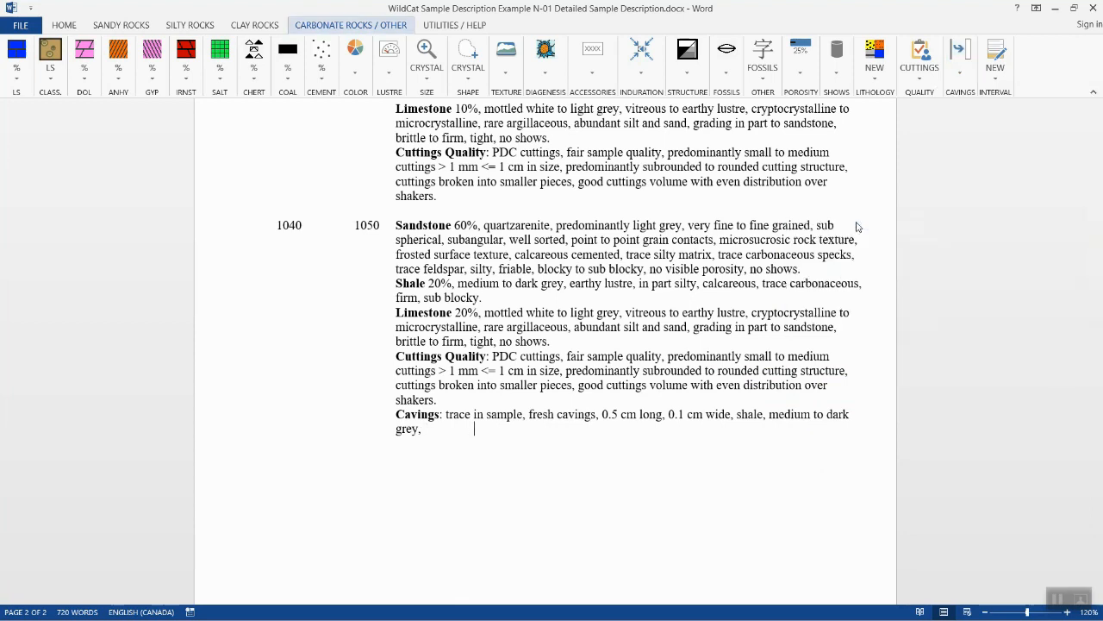
{"action": "mouse_move", "coordinate": [909, 242]}
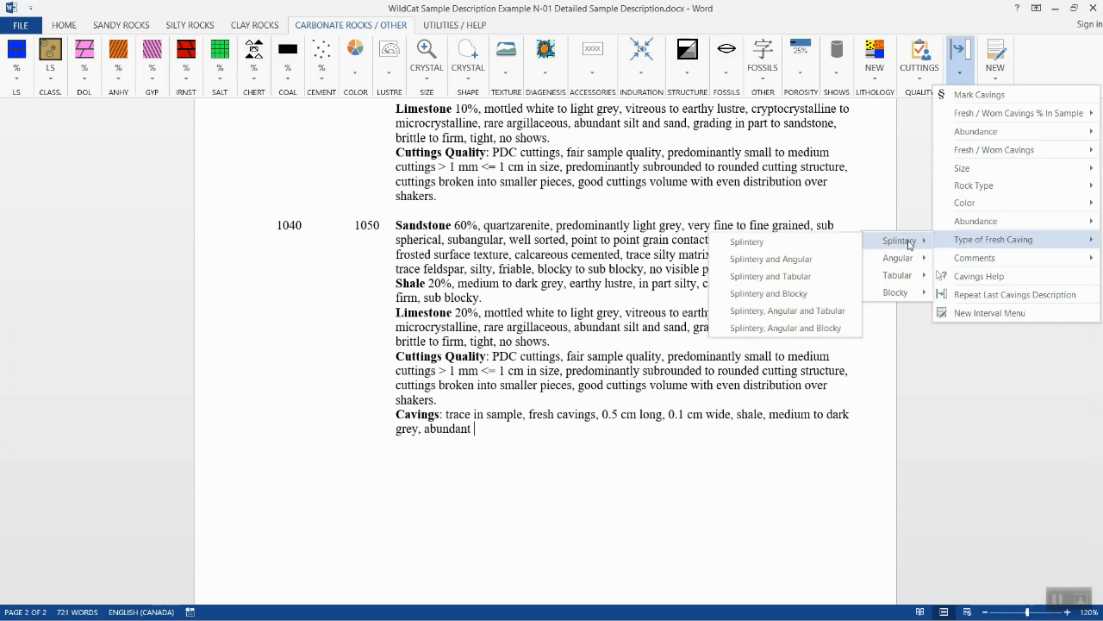
{"action": "left_click", "coordinate": [749, 242]}
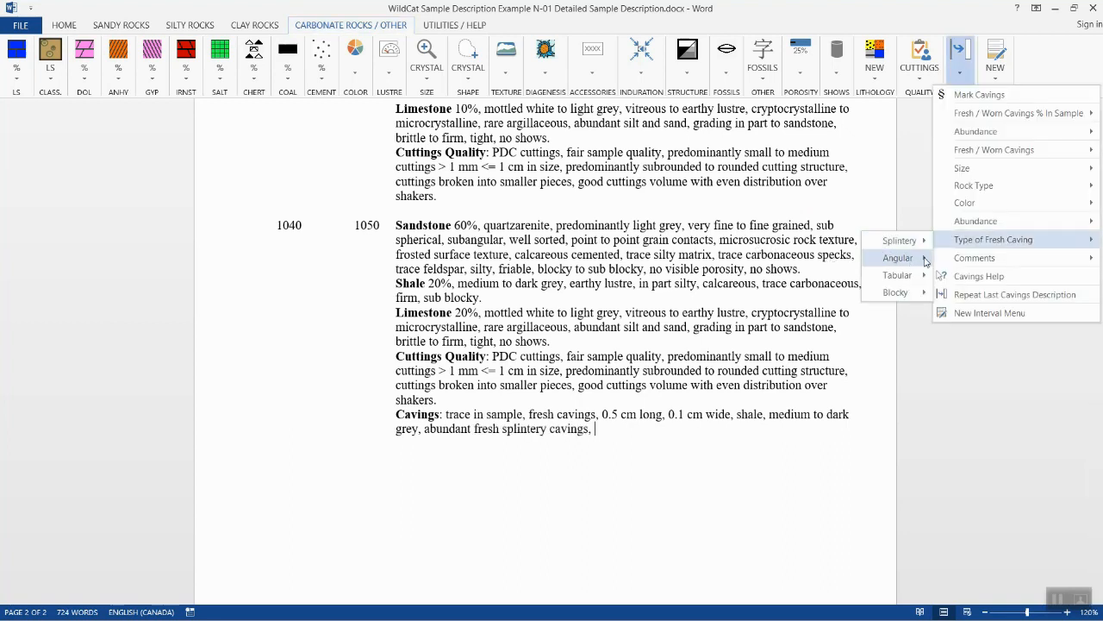
Comment that the cavings are from bit depth, and stop the sample descriptions to take a break
{"action": "mouse_move", "coordinate": [983, 262]}
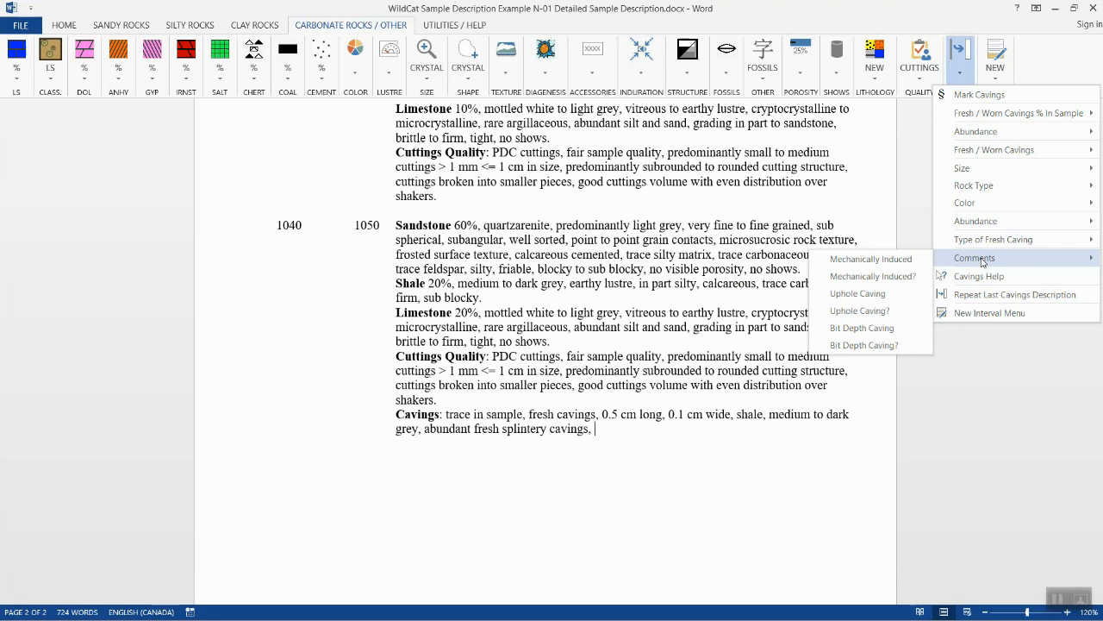
{"action": "left_click", "coordinate": [891, 335]}
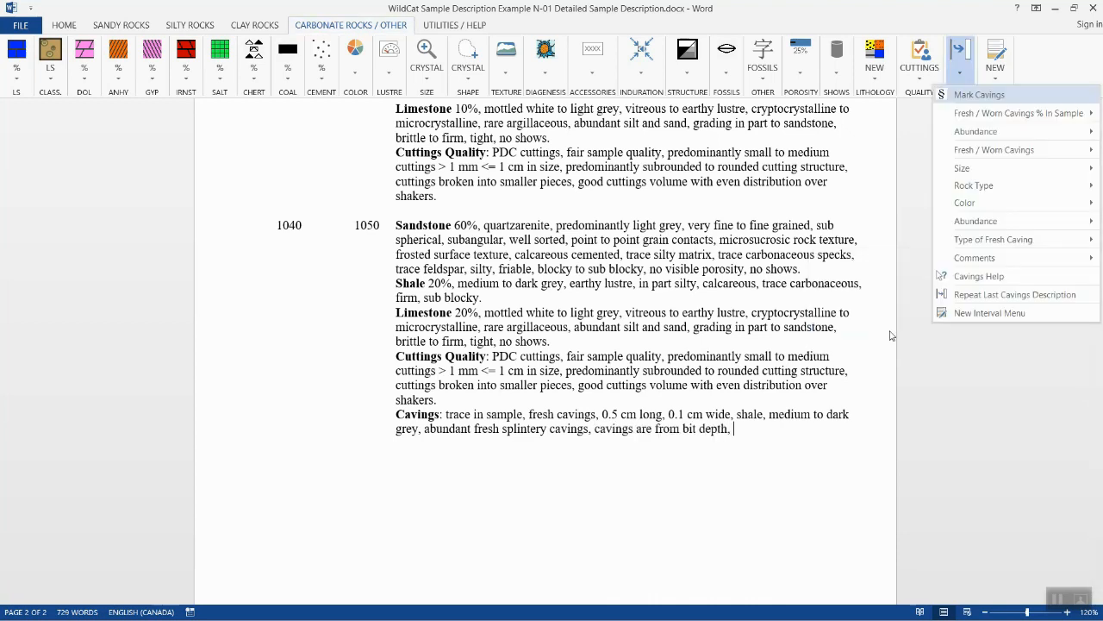
{"action": "left_click", "coordinate": [966, 316]}
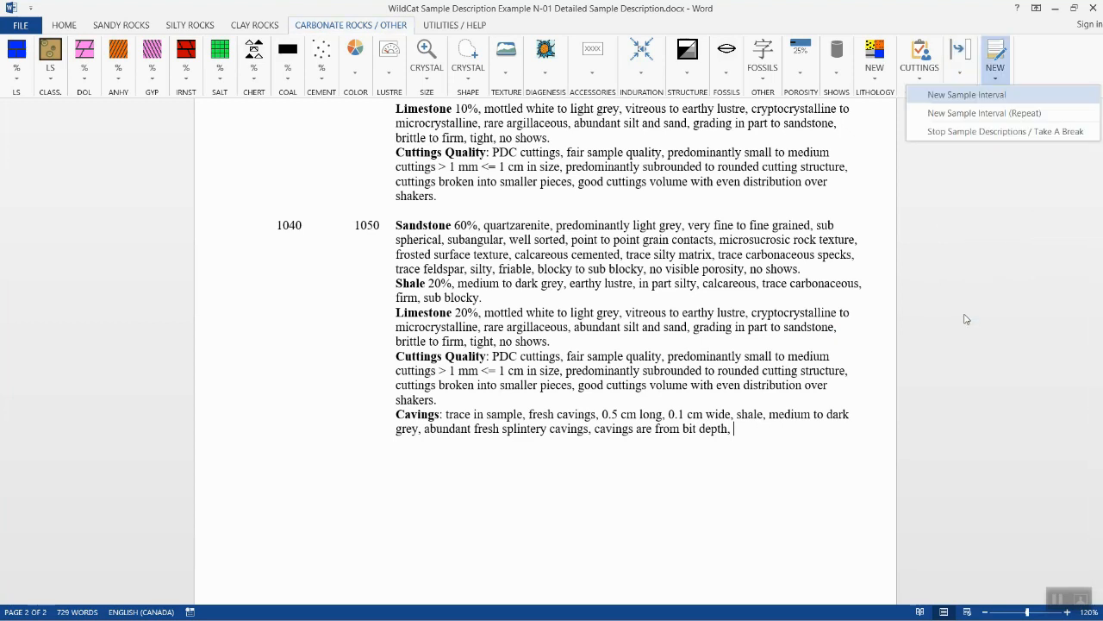
{"action": "left_click", "coordinate": [966, 132]}
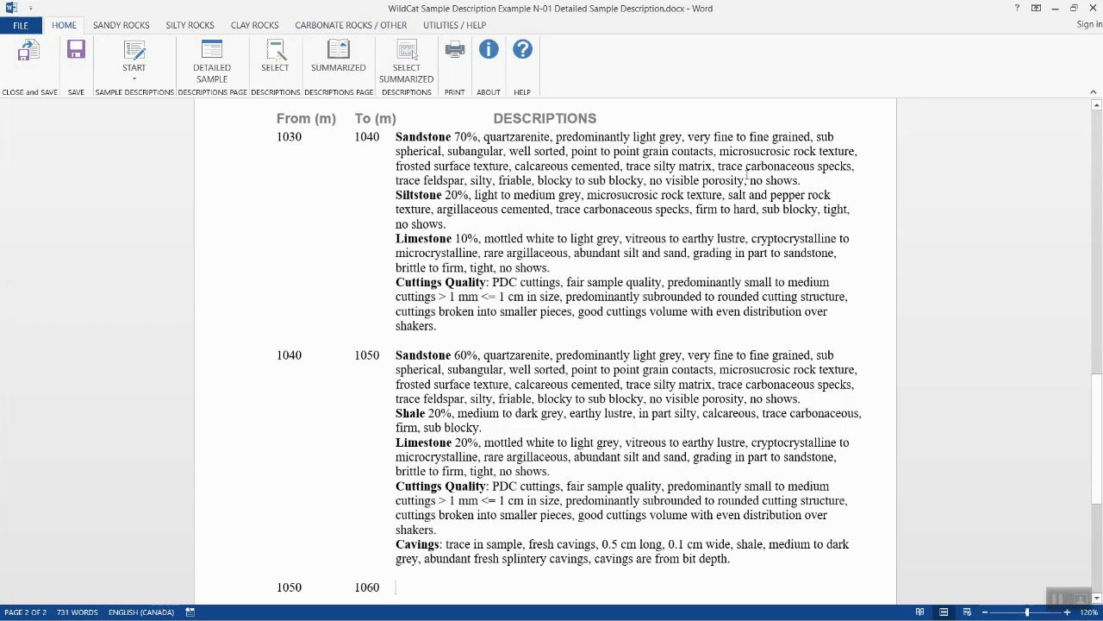
Save and close the detailed sample description document and exit WildCat 2013.5 Sample Descriptions
{"action": "left_click", "coordinate": [23, 57]}
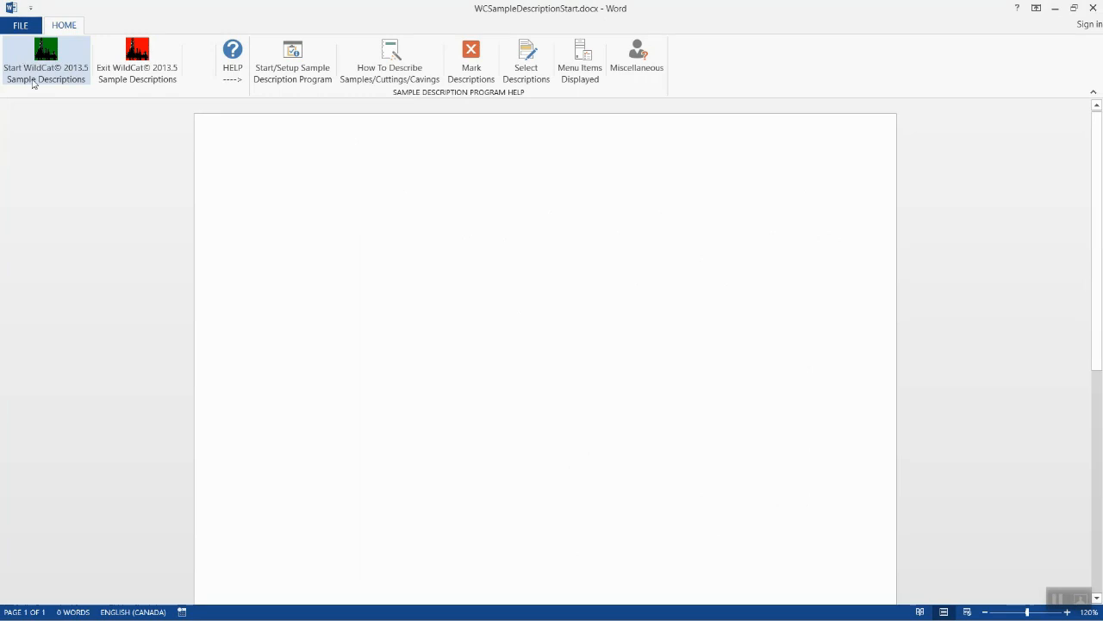
{"action": "left_click", "coordinate": [138, 69]}
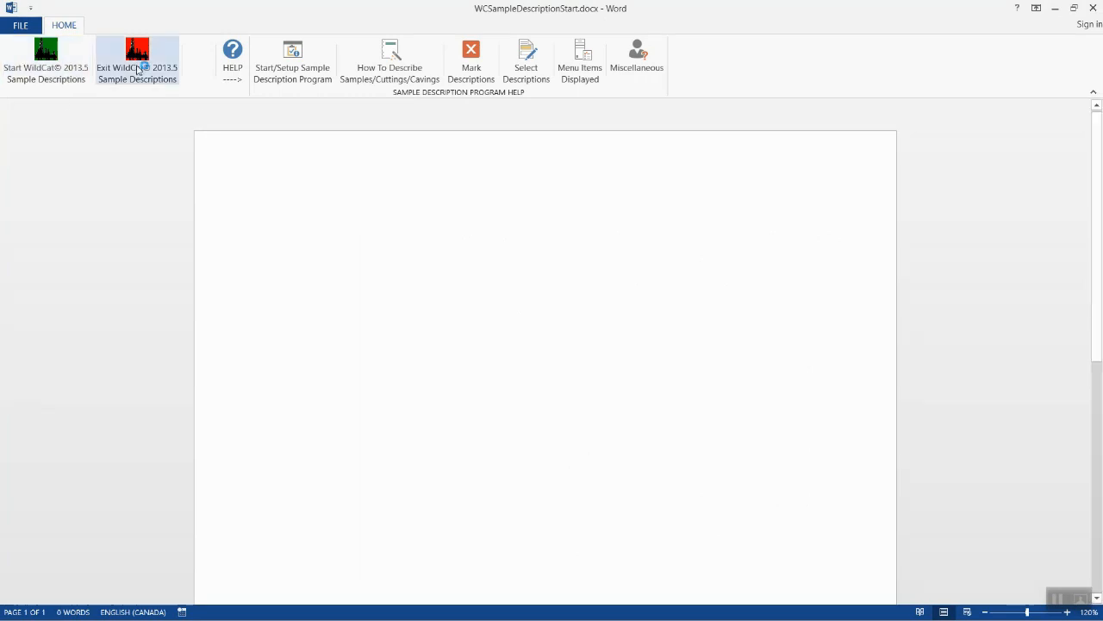